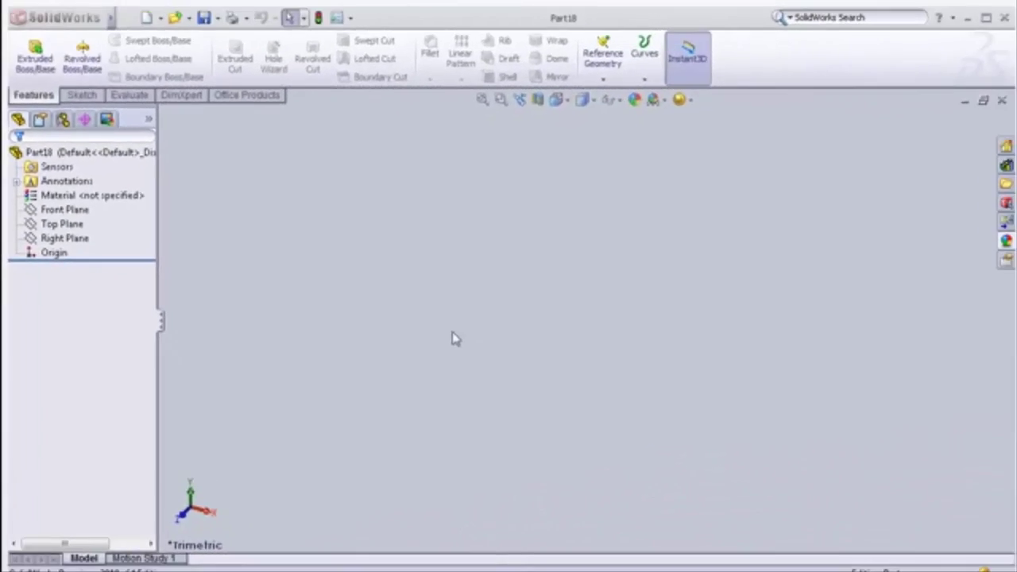
# Step: Start a new sketch on the Top Plane
pyautogui.click(64, 223)
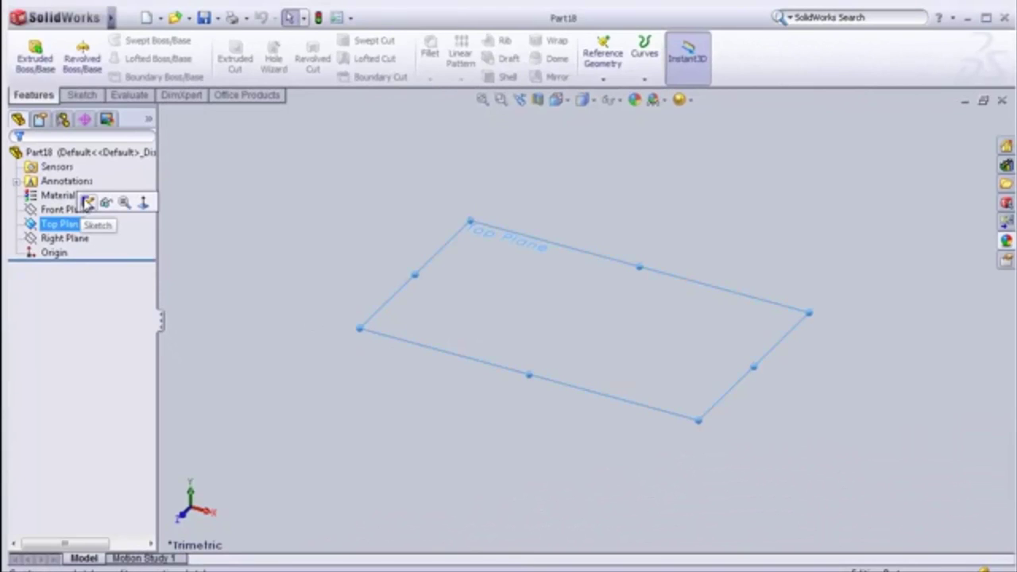
pyautogui.click(86, 202)
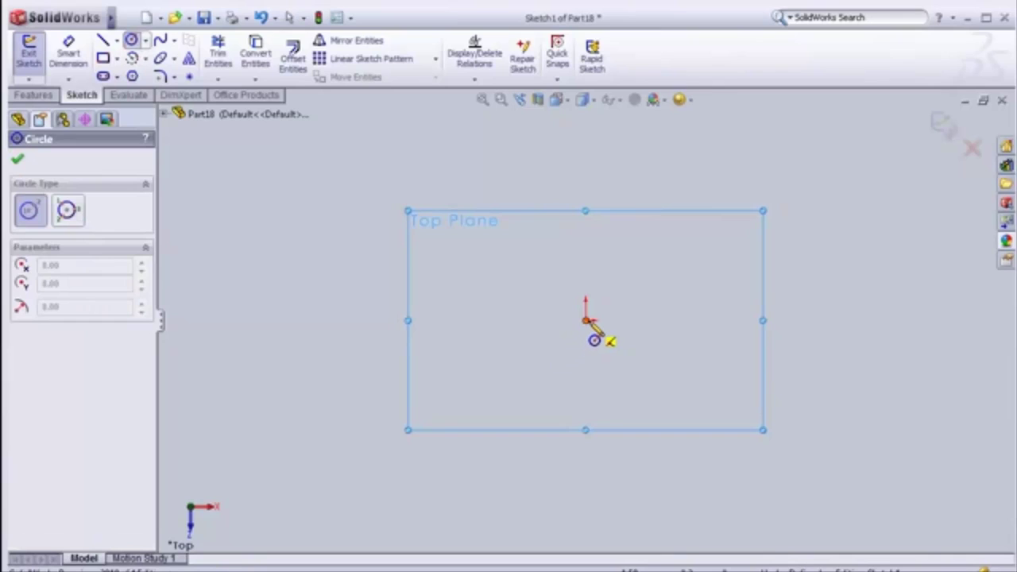
# Step: Draw a construction circle at the origin and dimension its diameter to 27 mm
pyautogui.click(586, 320)
pyautogui.click(586, 204)
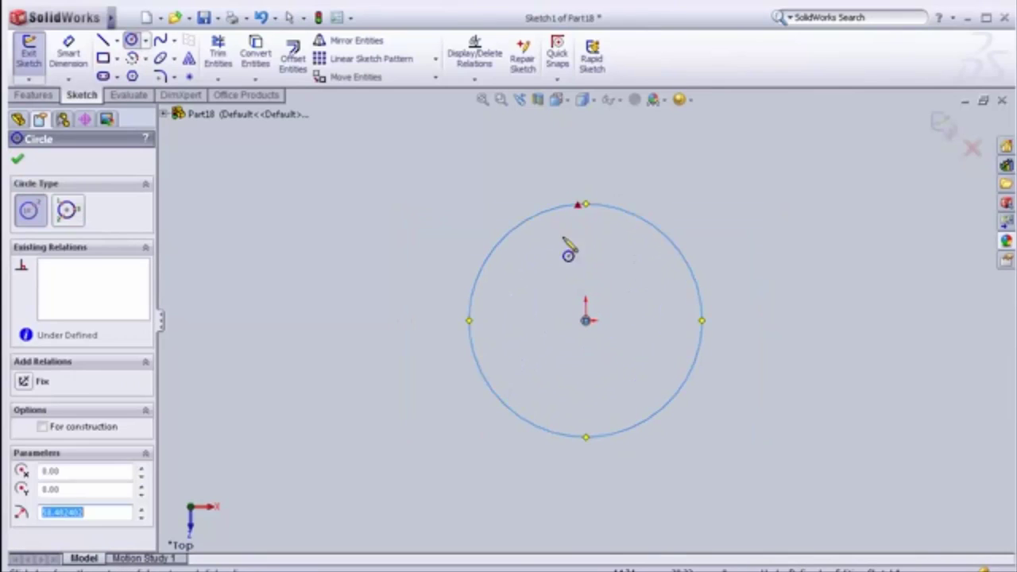
pyautogui.click(41, 427)
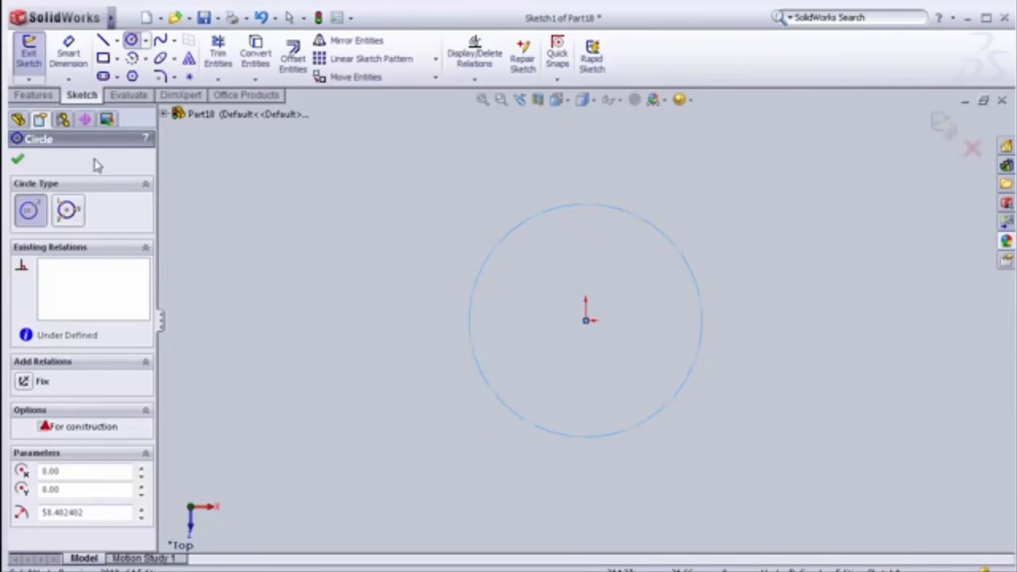
pyautogui.click(69, 56)
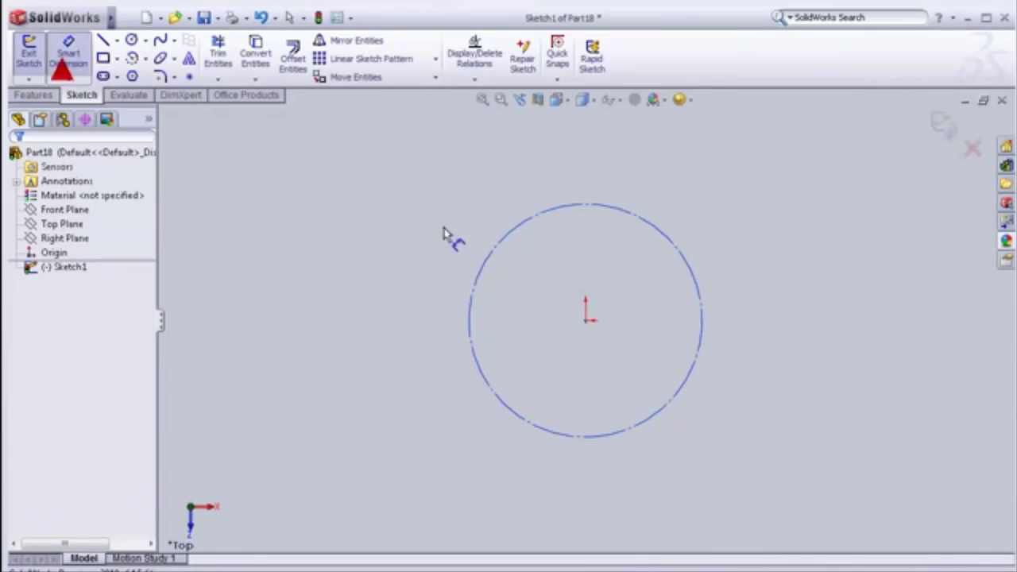
pyautogui.click(527, 227)
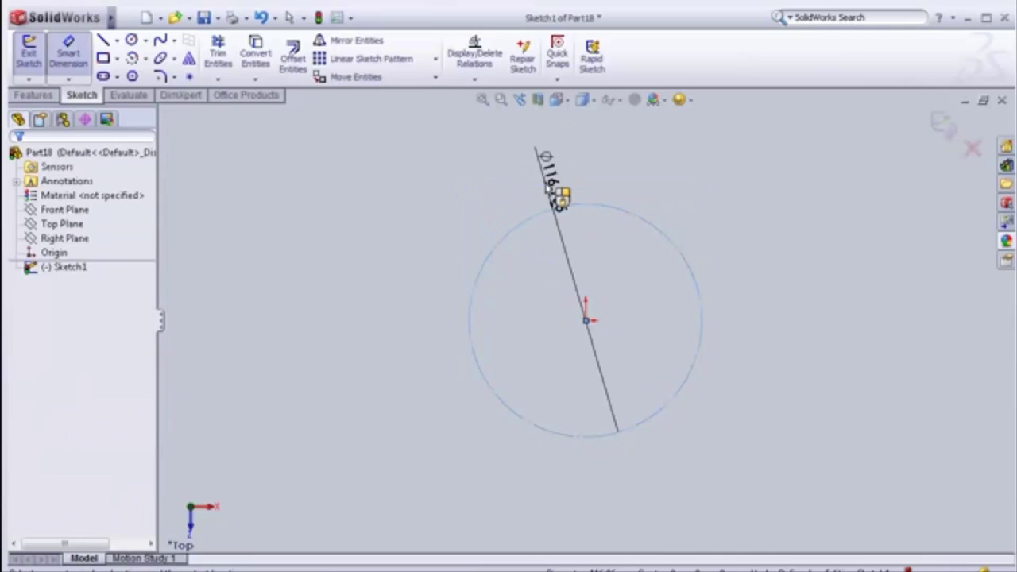
pyautogui.click(575, 199)
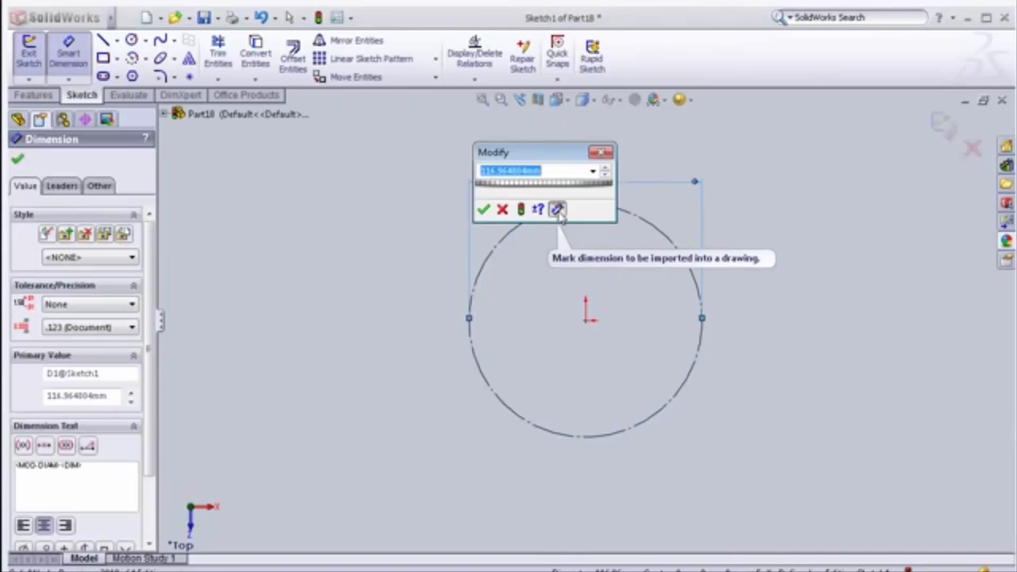
pyautogui.write('27')
pyautogui.click(483, 211)
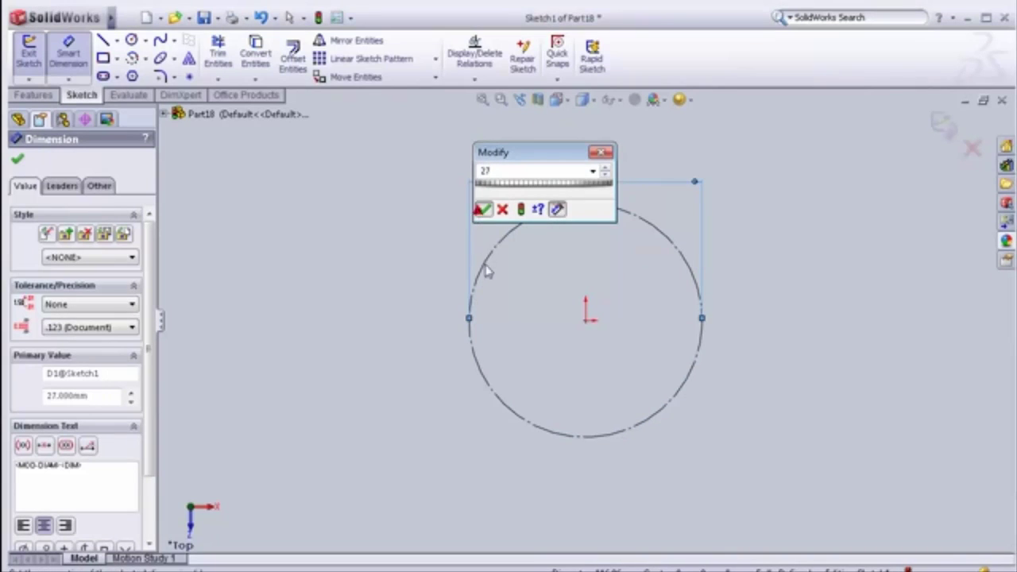
pyautogui.scroll(3, 636, 341)
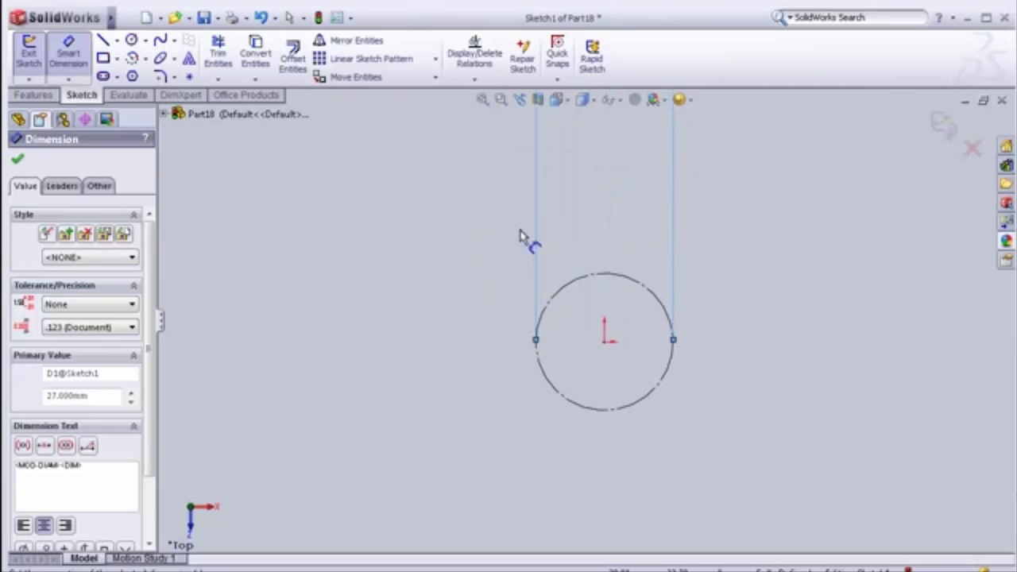
pyautogui.scroll(1, 521, 236)
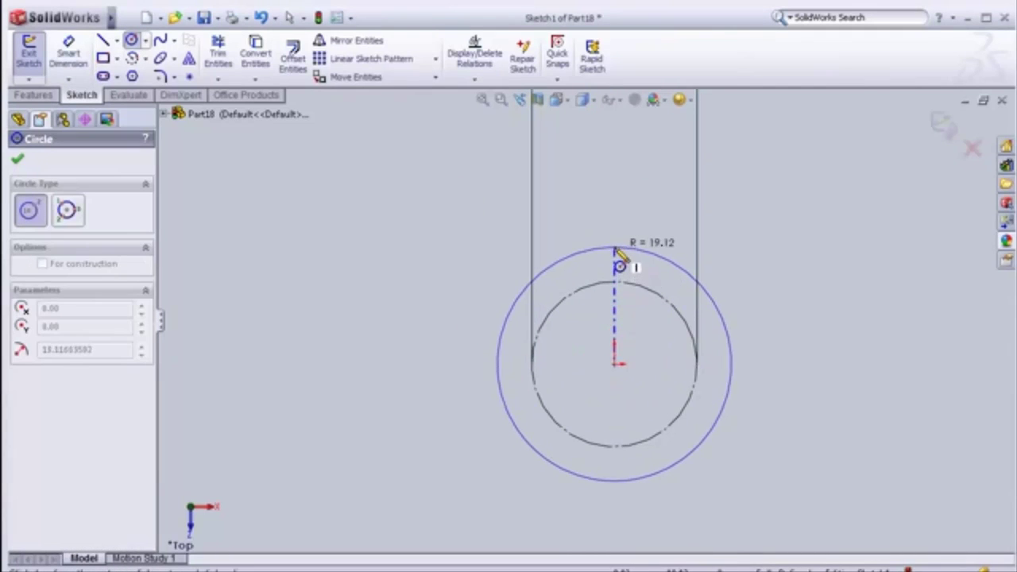
# Step: Draw a second circle at the origin and dimension its diameter to 38 mm
pyautogui.moveTo(618, 364); pyautogui.dragTo(618, 271)
pyautogui.click(72, 54)
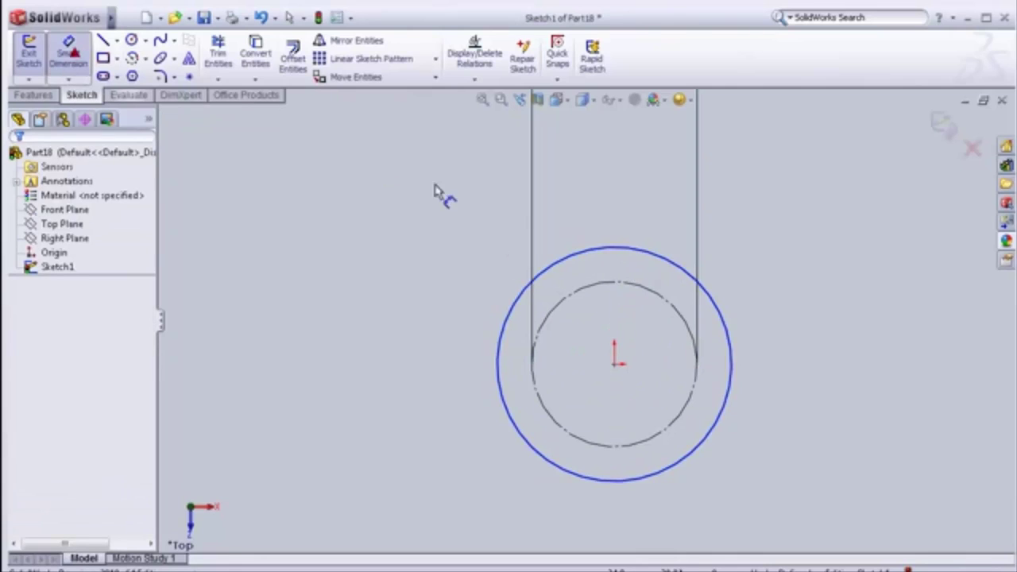
pyautogui.click(624, 204)
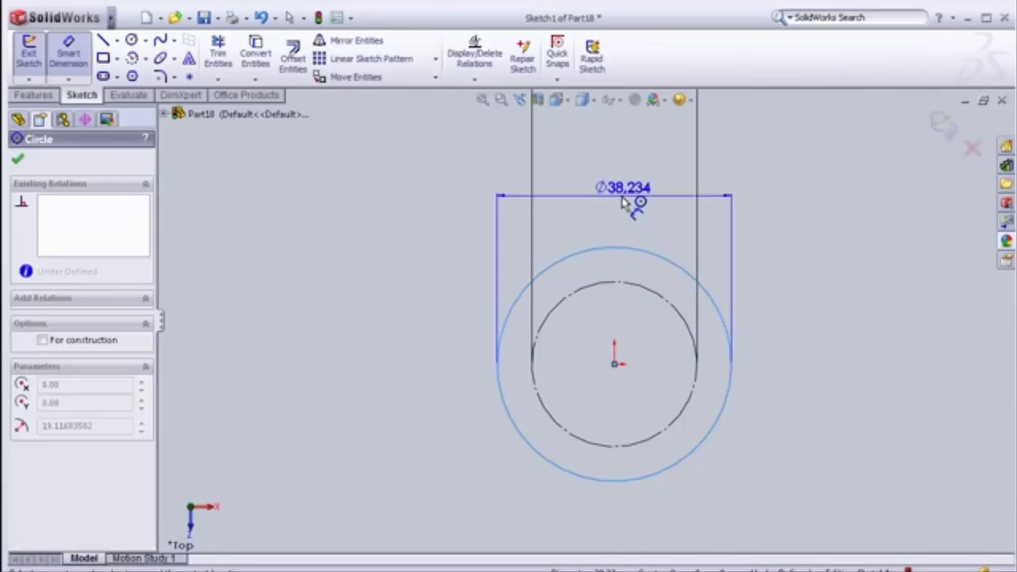
pyautogui.click(624, 208)
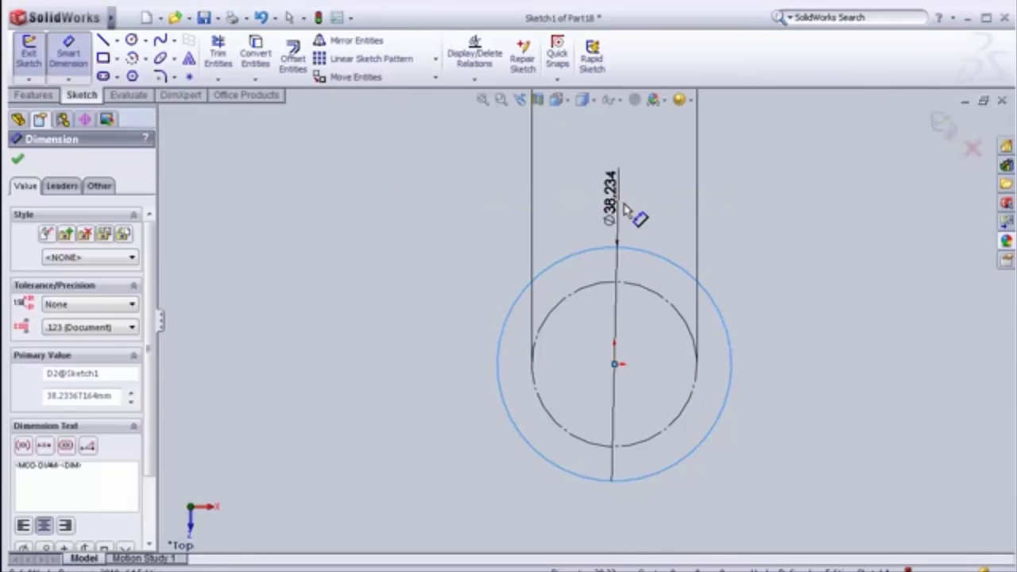
pyautogui.click(625, 208)
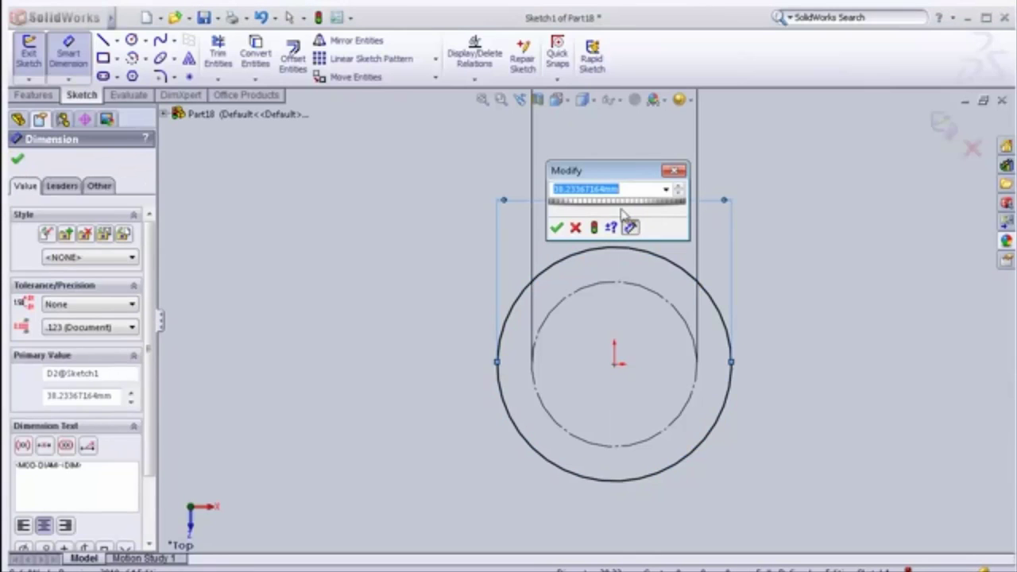
pyautogui.write('38')
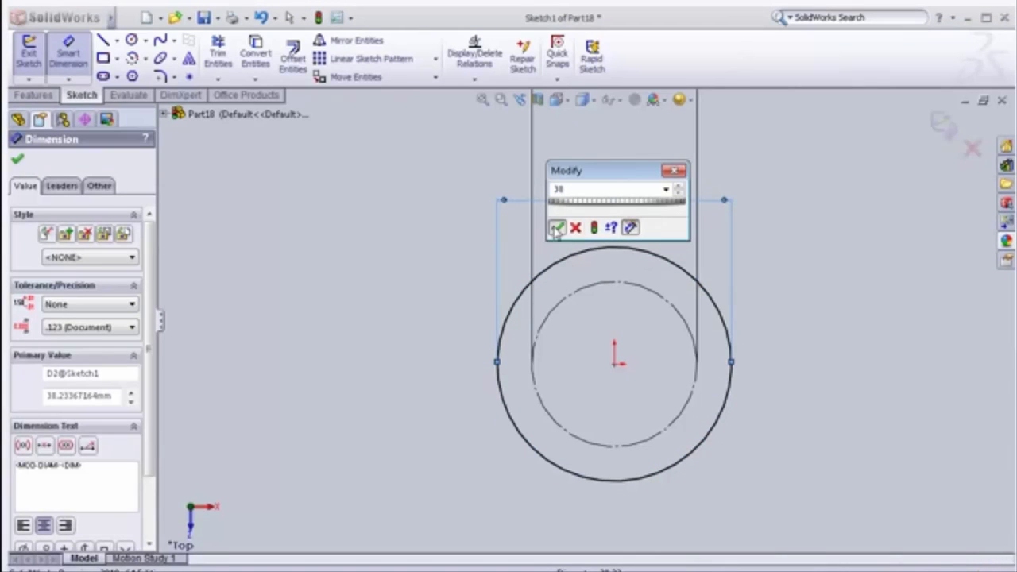
pyautogui.click(556, 229)
pyautogui.scroll(-5, 693, 302)
pyautogui.scroll(-2, 574, 322)
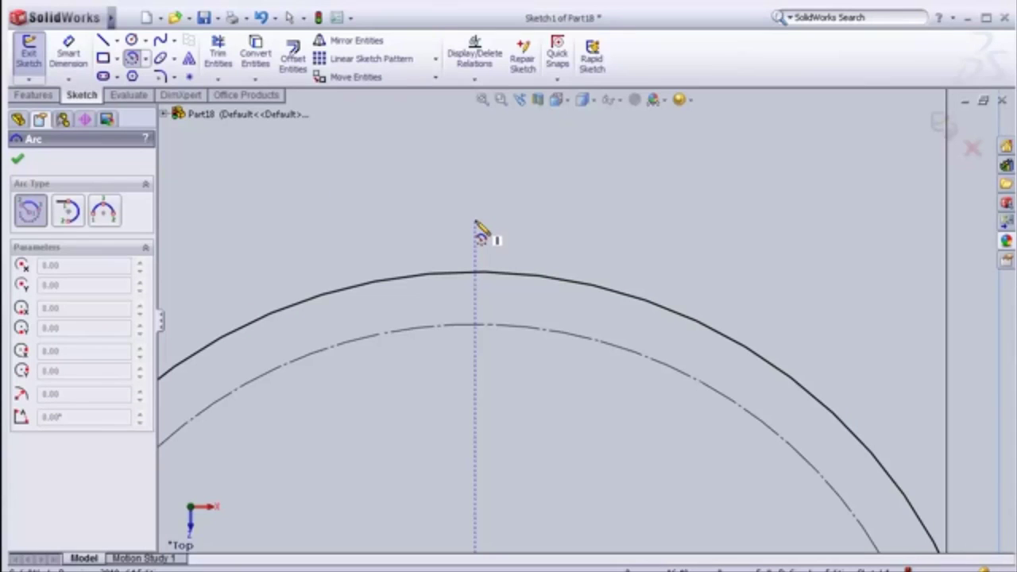
# Step: Draw a centre-point notch arc above the circles, with both ends on the outer circle
pyautogui.click(475, 221)
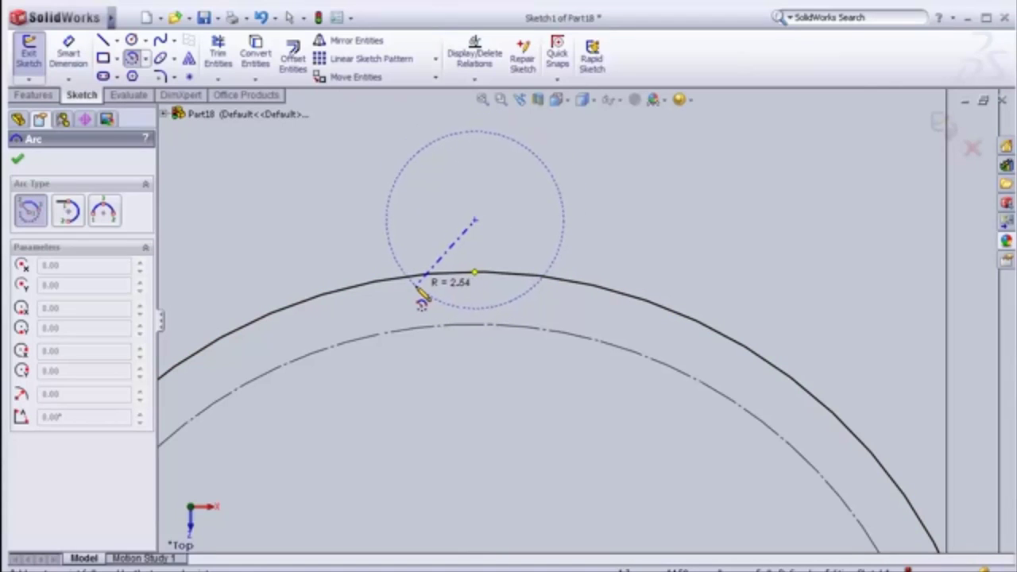
pyautogui.click(381, 263)
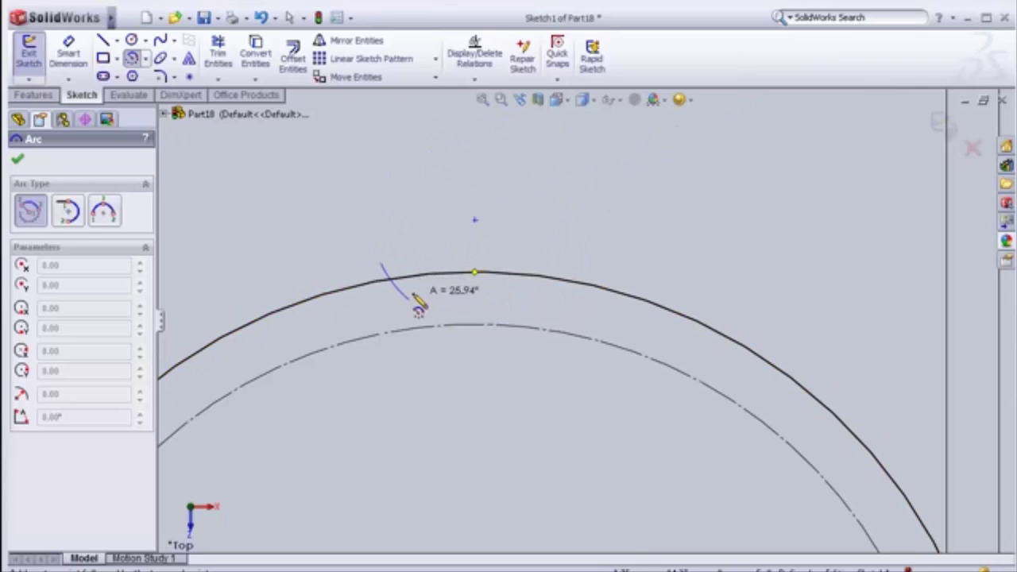
pyautogui.click(557, 295)
pyautogui.scroll(-2, 486, 323)
pyautogui.scroll(-1, 215, 249)
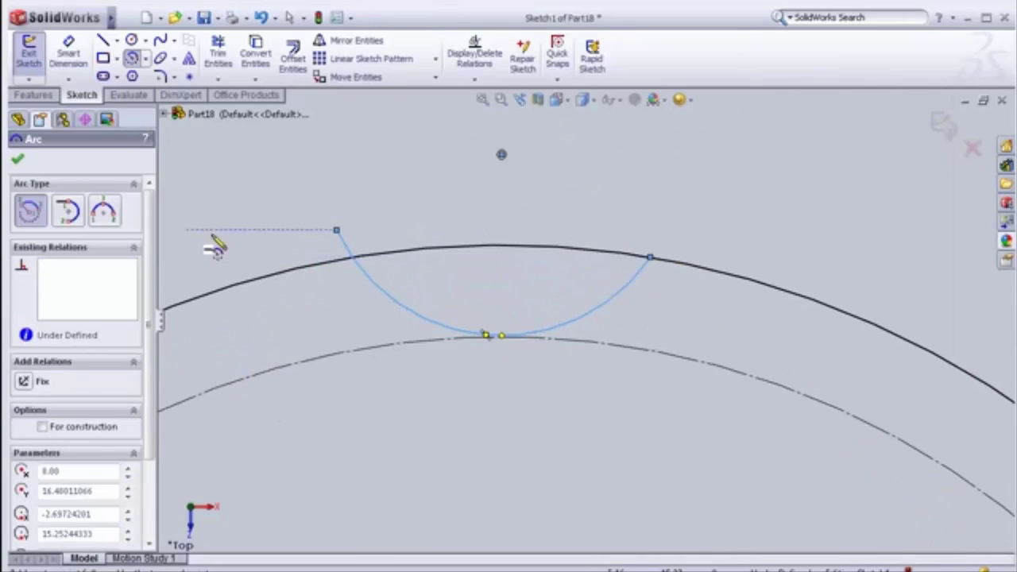
pyautogui.click(17, 159)
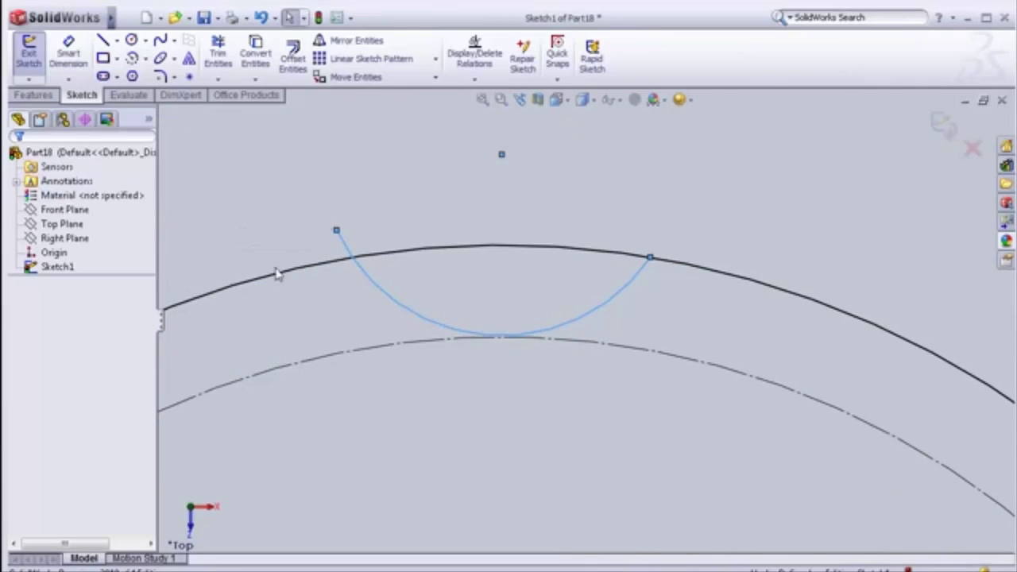
# Step: Make the notch arc's two endpoints horizontal with each other
pyautogui.scroll(-2, 278, 270)
pyautogui.scroll(2, 410, 256)
pyautogui.scroll(1, 644, 251)
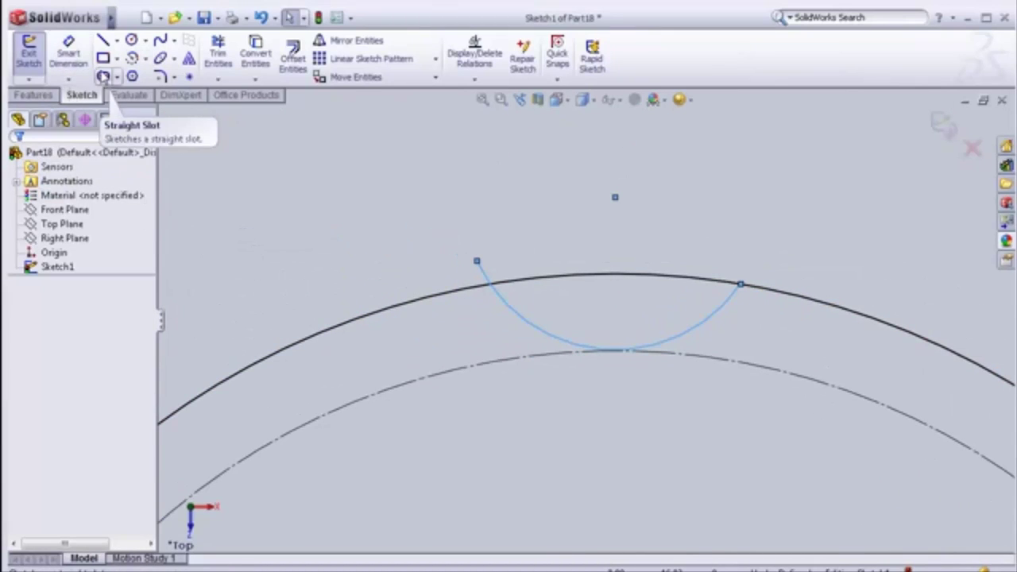
pyautogui.scroll(-1, 213, 117)
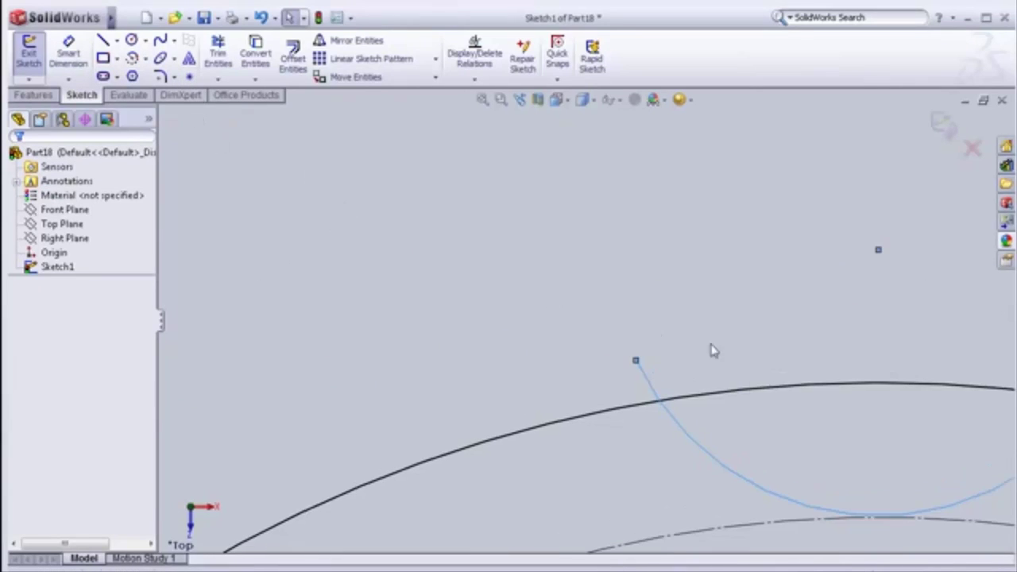
pyautogui.scroll(-1, 711, 348)
pyautogui.scroll(-2, 718, 443)
pyautogui.scroll(2, 680, 421)
pyautogui.scroll(1, 675, 355)
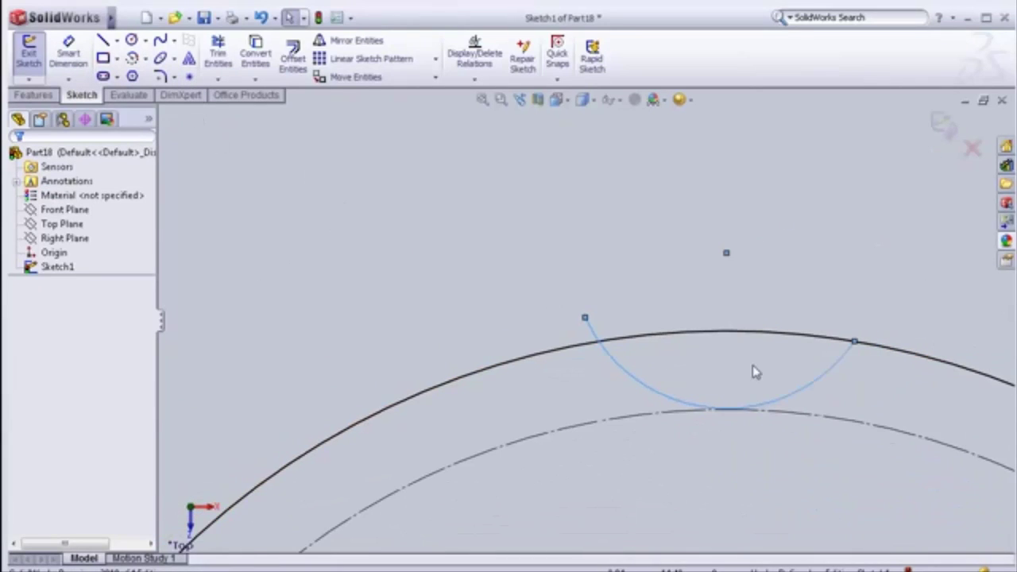
pyautogui.click(854, 343)
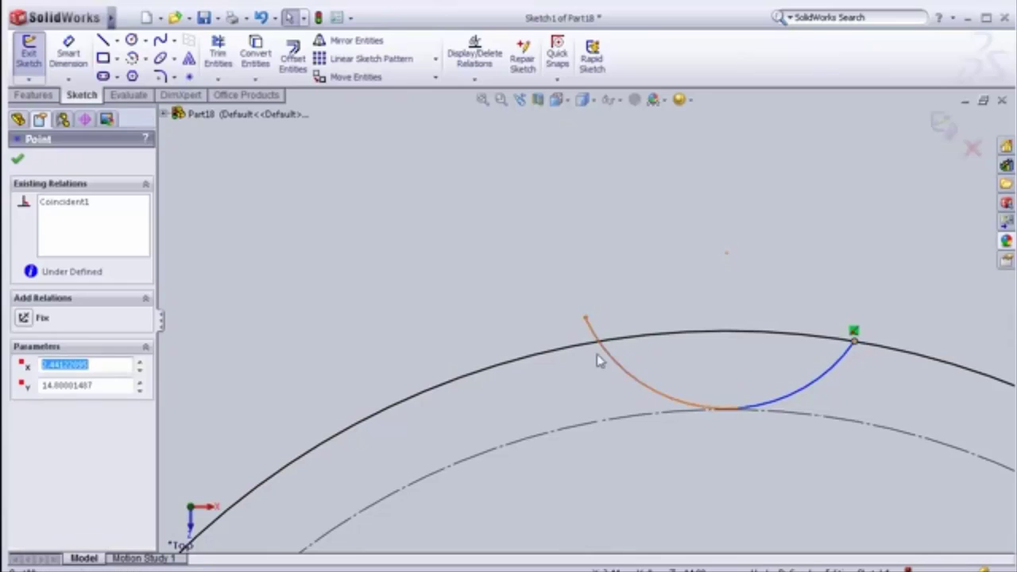
pyautogui.keyDown('ctrl'); pyautogui.click(581, 337); pyautogui.keyUp('ctrl')
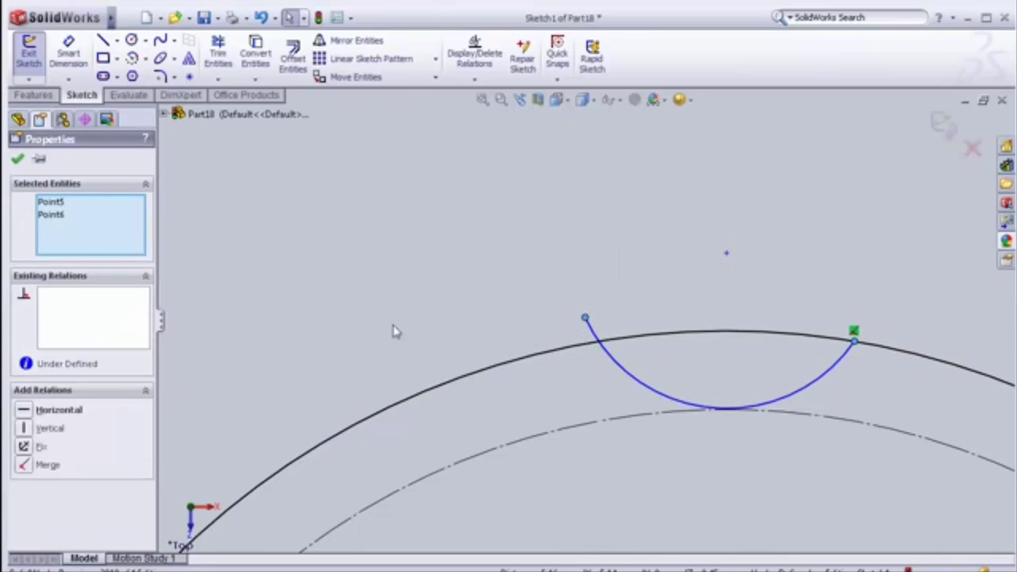
pyautogui.click(69, 420)
# Step: Make the notch arc tangent to the 27 mm construction circle
pyautogui.scroll(-1, 789, 382)
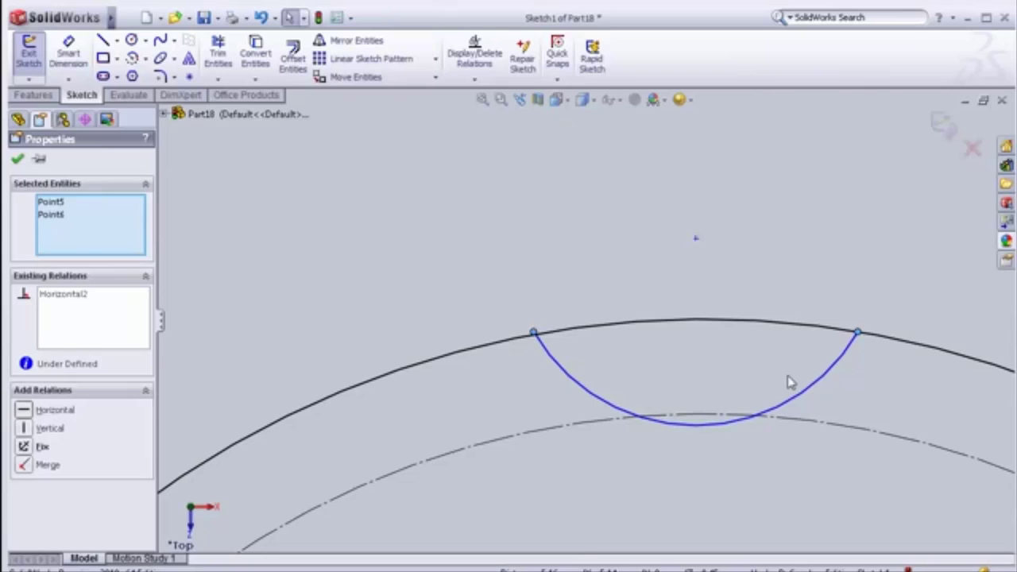
pyautogui.click(794, 407)
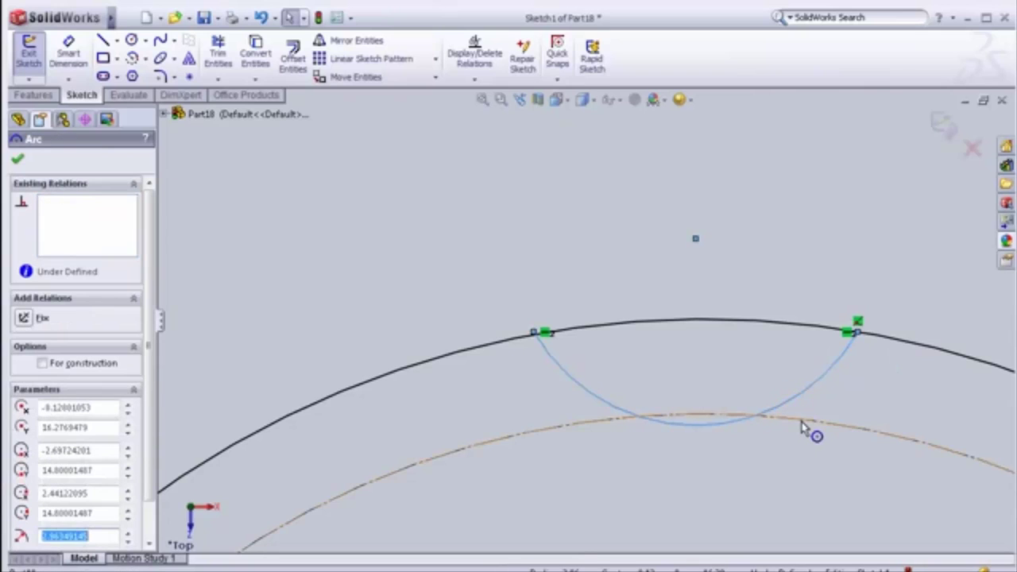
pyautogui.click(865, 412)
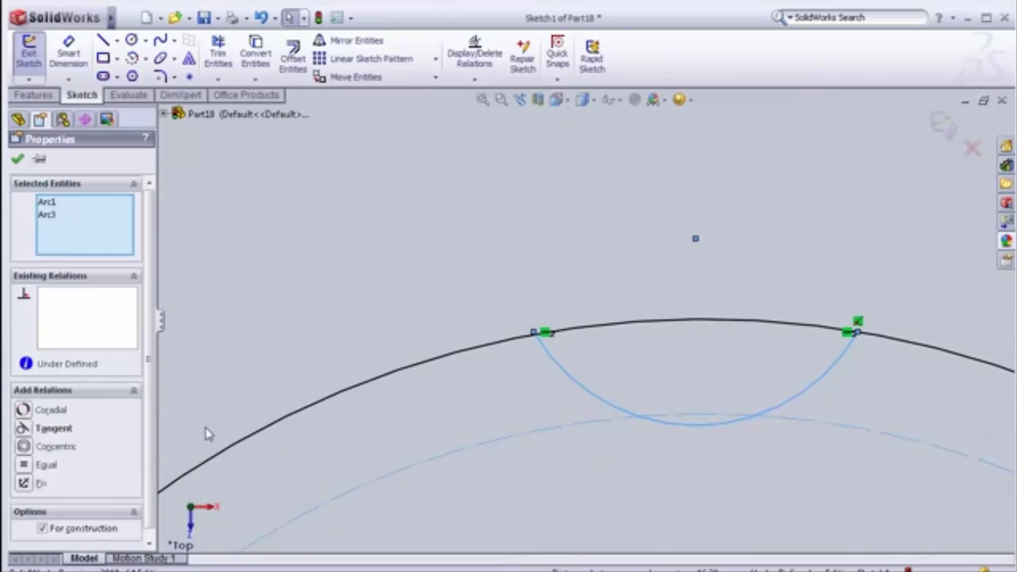
pyautogui.click(52, 429)
pyautogui.scroll(-2, 911, 422)
pyautogui.scroll(-1, 874, 382)
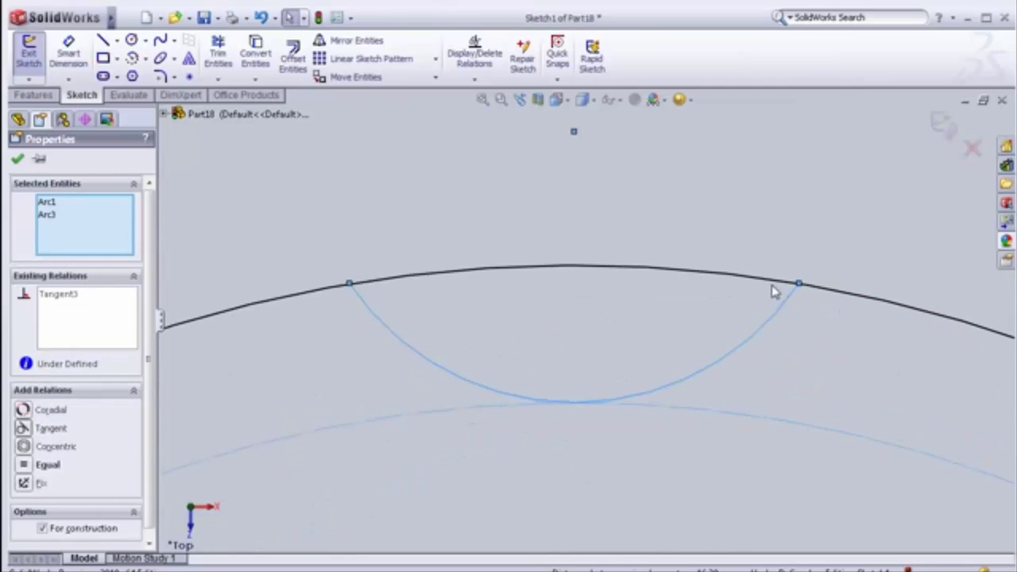
# Step: Make the arc's left endpoint coincident with the 38 mm outer circle and check its relations
pyautogui.click(799, 285)
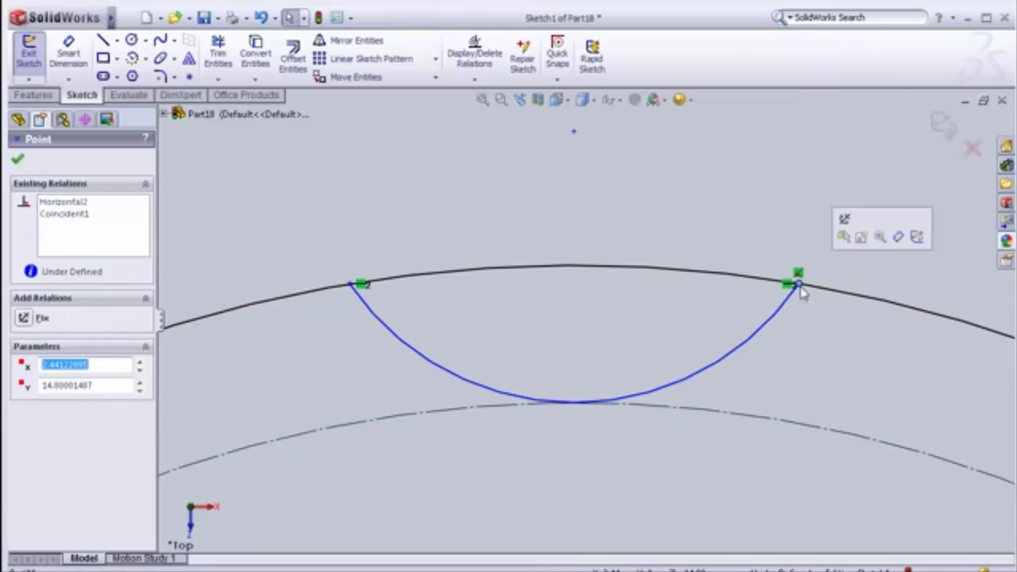
pyautogui.click(332, 332)
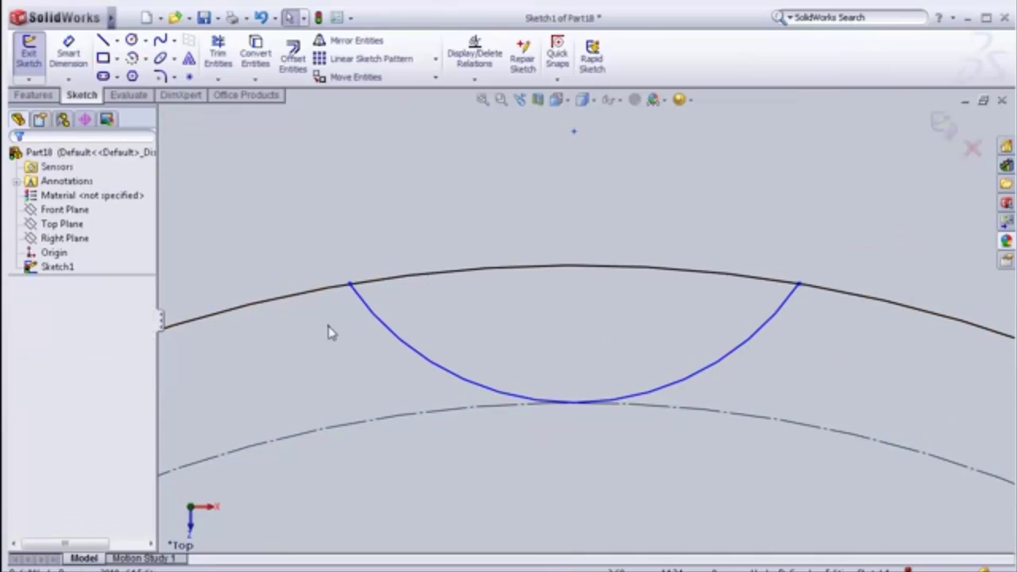
pyautogui.click(351, 286)
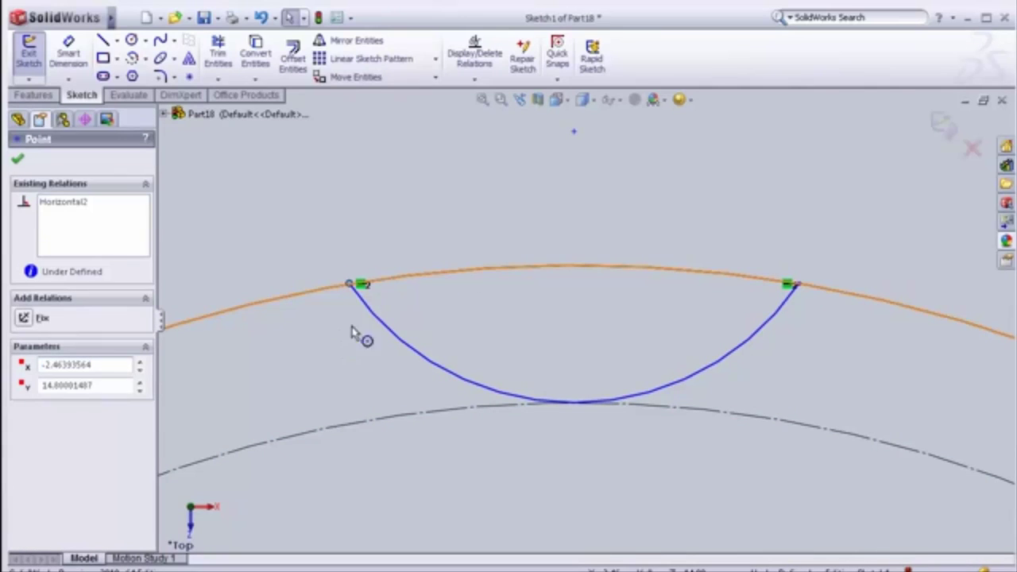
pyautogui.keyDown('ctrl'); pyautogui.click(374, 279); pyautogui.keyUp('ctrl')
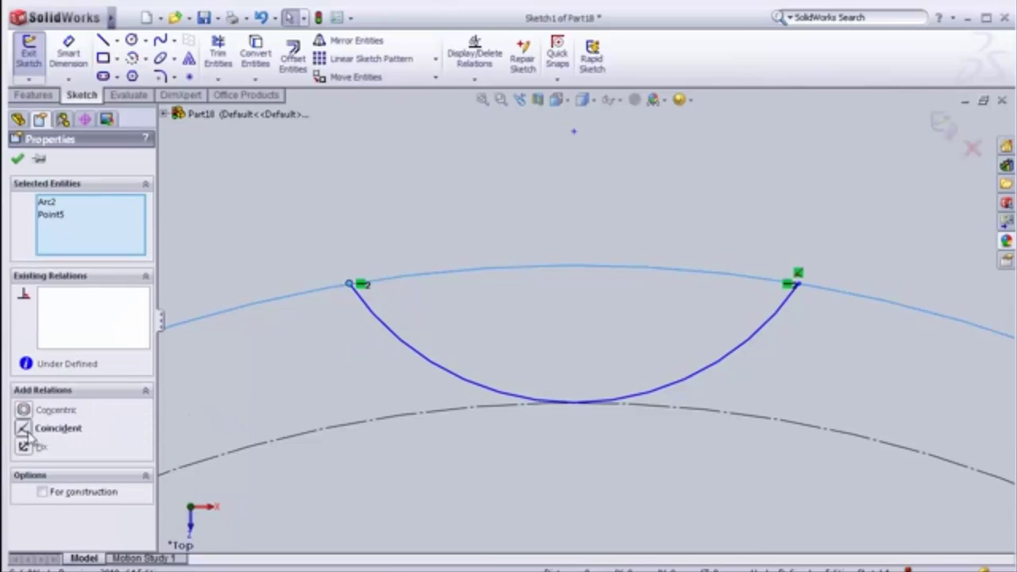
pyautogui.click(25, 430)
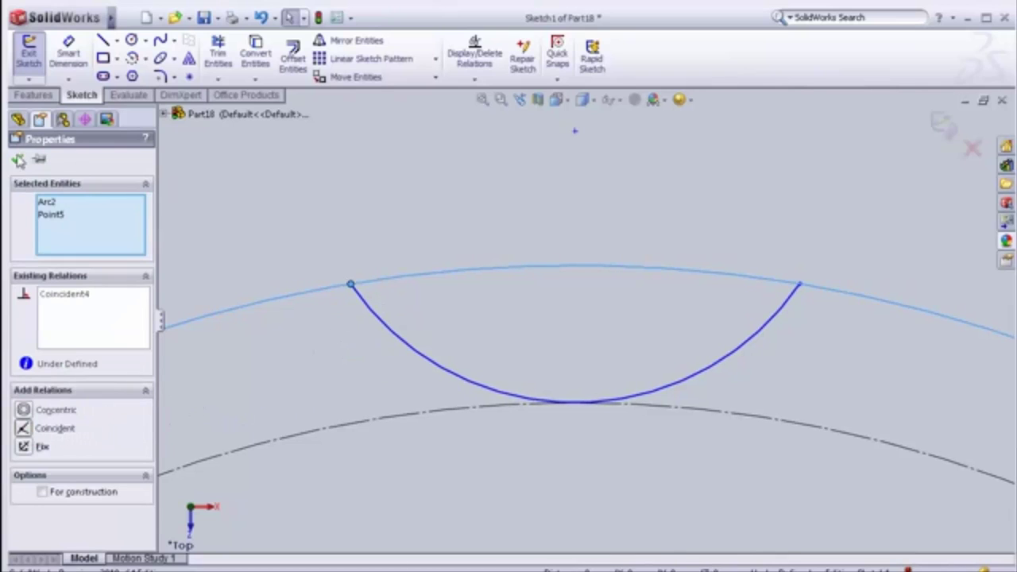
pyautogui.press('Escape')
pyautogui.scroll(-4, 342, 329)
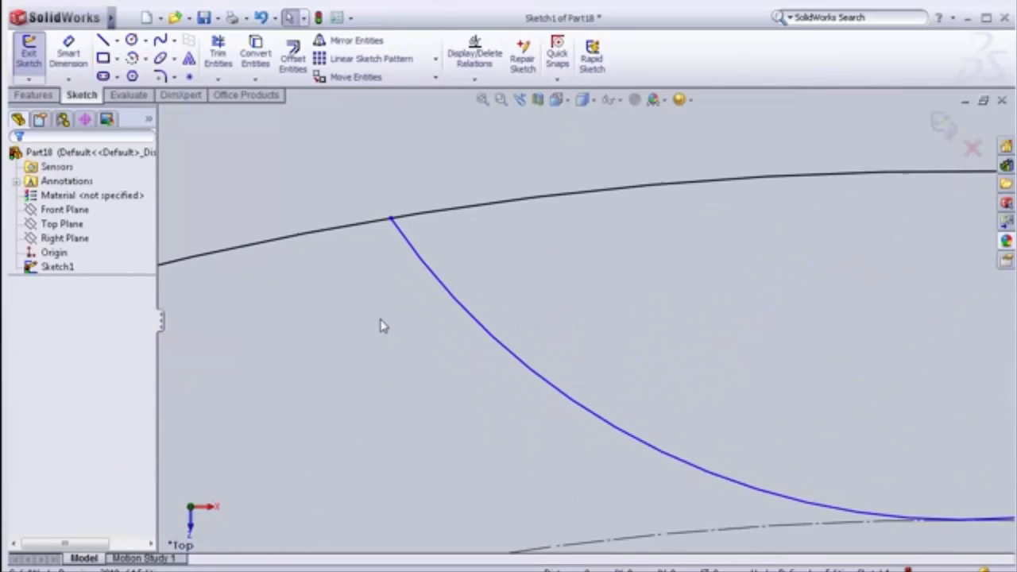
pyautogui.click(391, 220)
pyautogui.press('Escape')
pyautogui.scroll(3, 848, 298)
pyautogui.scroll(1, 871, 310)
pyautogui.scroll(2, 872, 311)
pyautogui.scroll(-2, 872, 312)
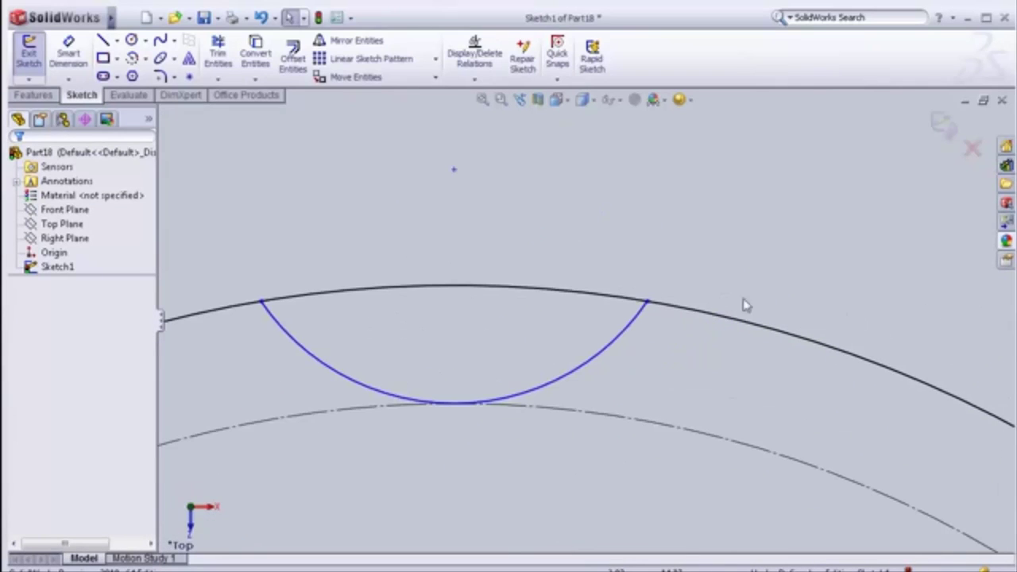
pyautogui.click(68, 53)
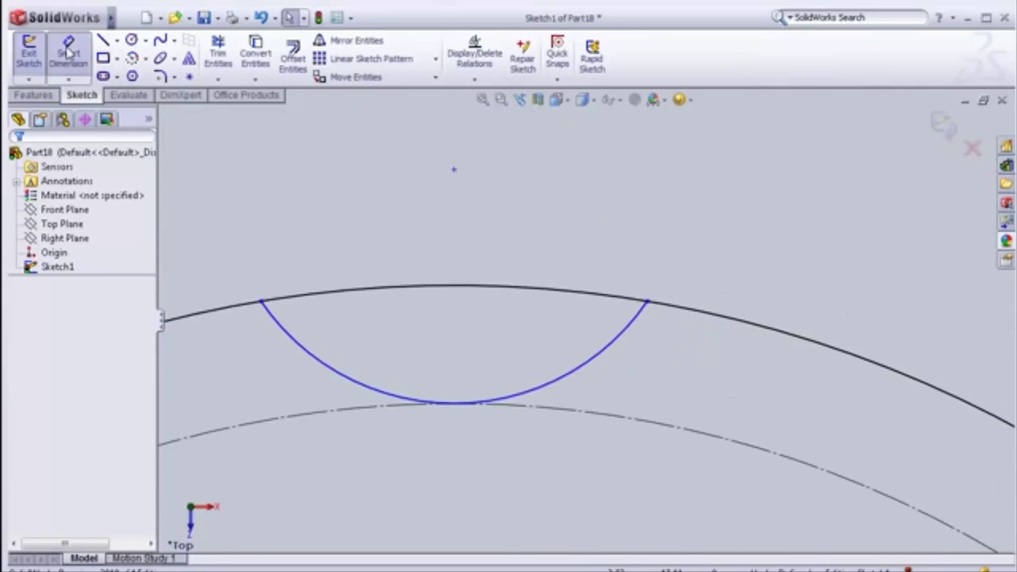
# Step: Dimension the distance between the notch arc's two endpoints as 5.24 mm
pyautogui.click(262, 303)
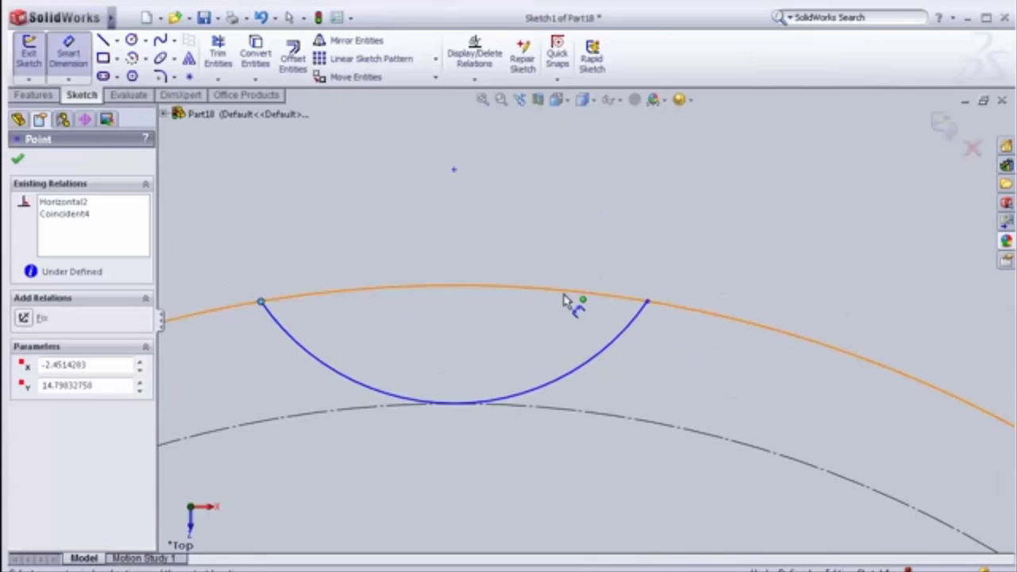
pyautogui.click(646, 302)
pyautogui.scroll(1, 477, 170)
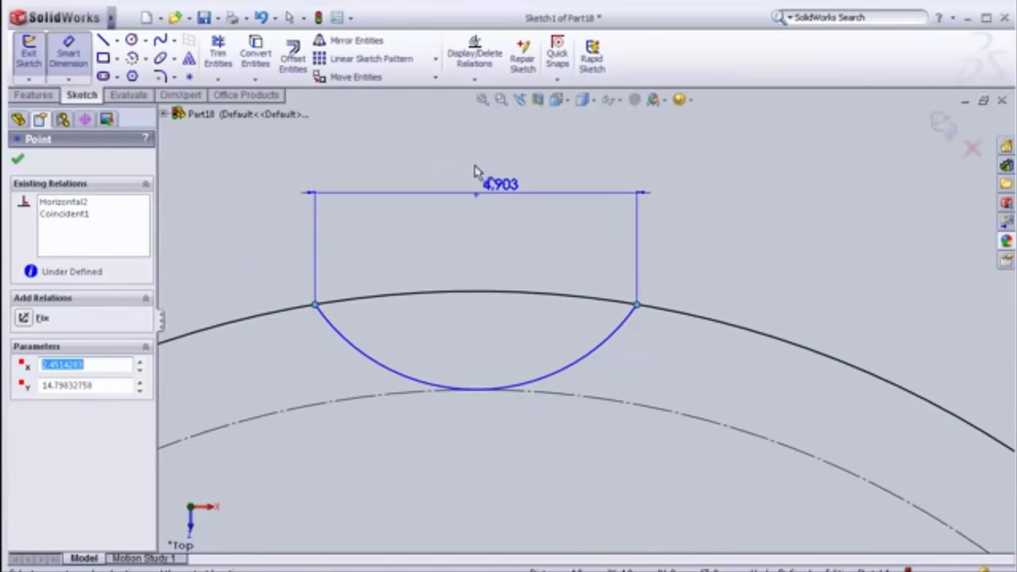
pyautogui.click(478, 170)
pyautogui.click(478, 161)
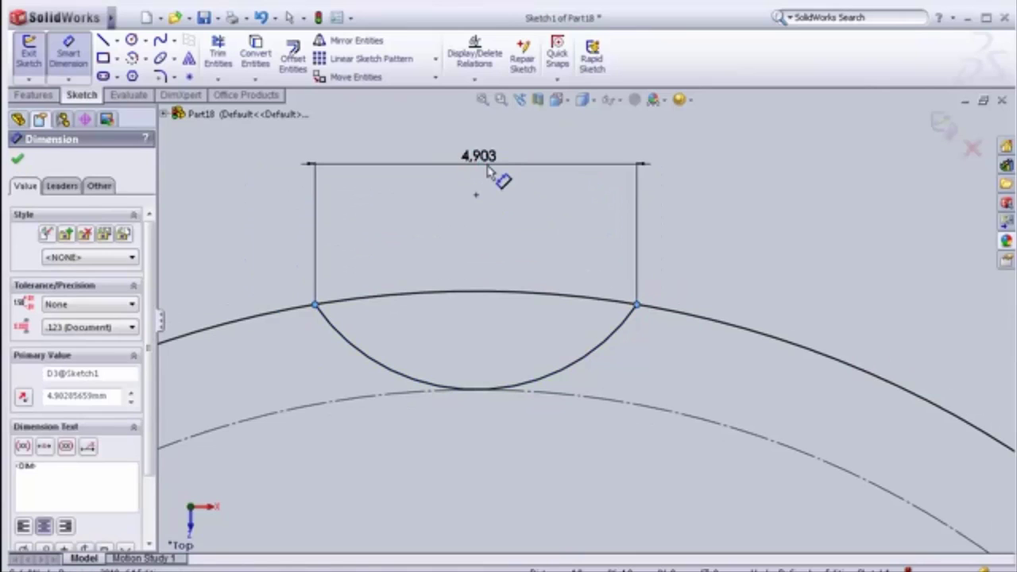
pyautogui.click(488, 167)
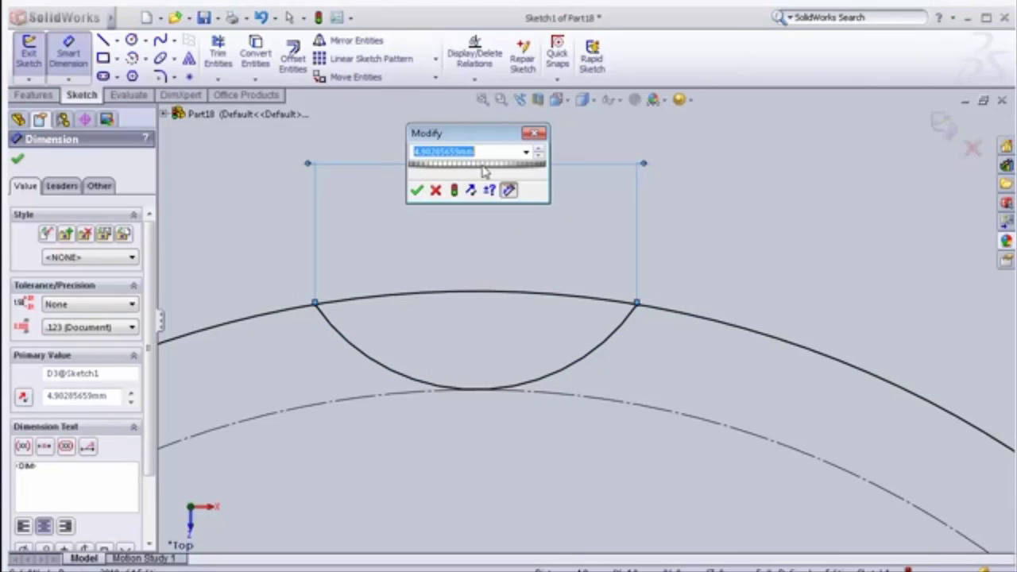
pyautogui.write('5.24')
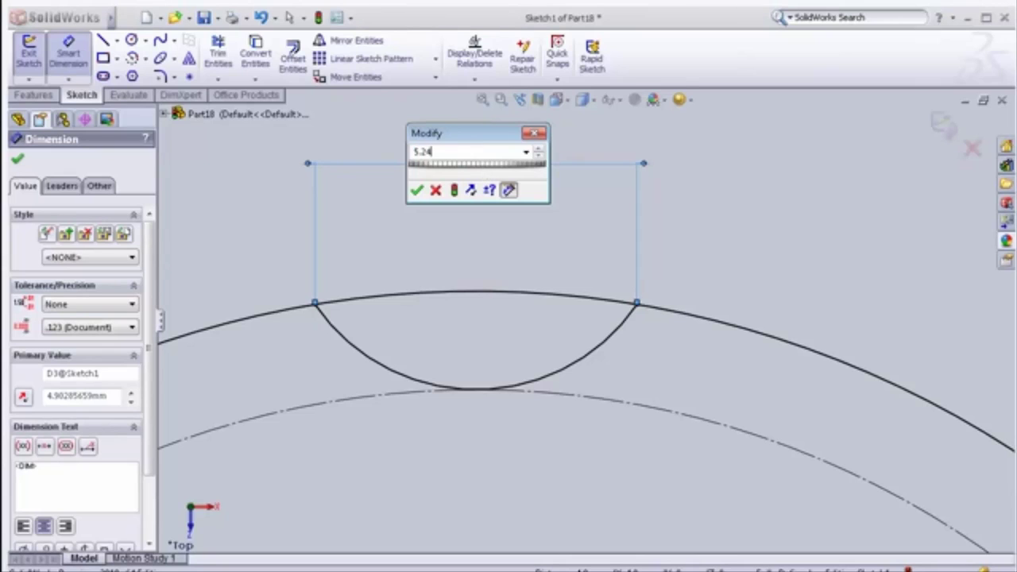
pyautogui.click(416, 192)
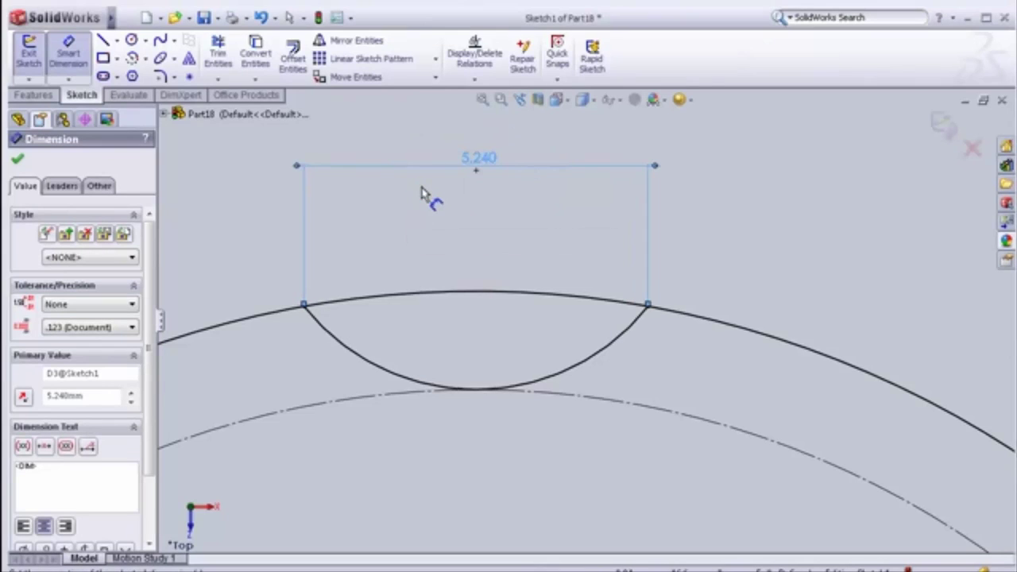
pyautogui.click(18, 160)
pyautogui.scroll(3, 477, 397)
pyautogui.scroll(2, 501, 430)
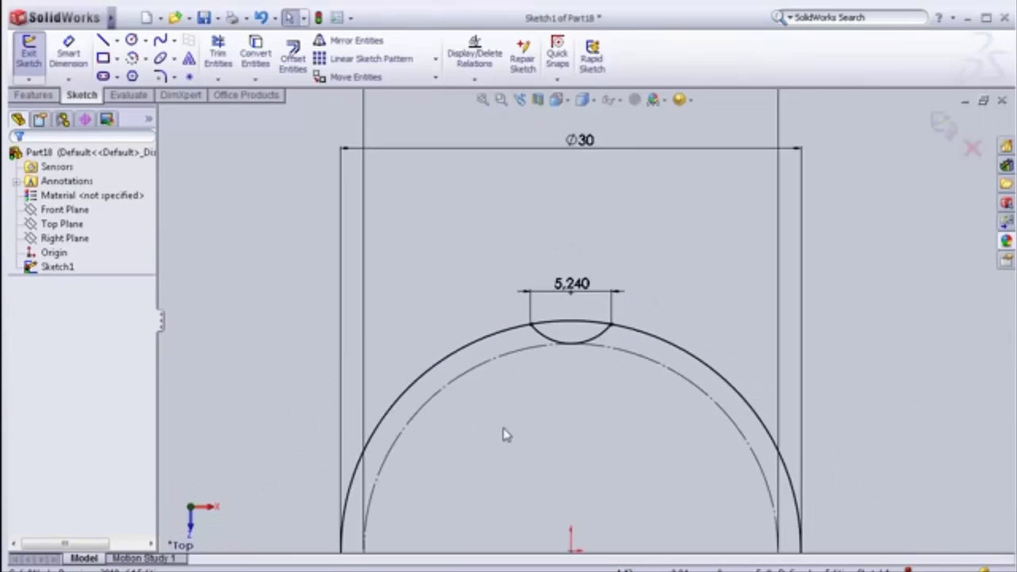
pyautogui.scroll(-1, 548, 429)
pyautogui.scroll(2, 704, 420)
pyautogui.scroll(3, 695, 425)
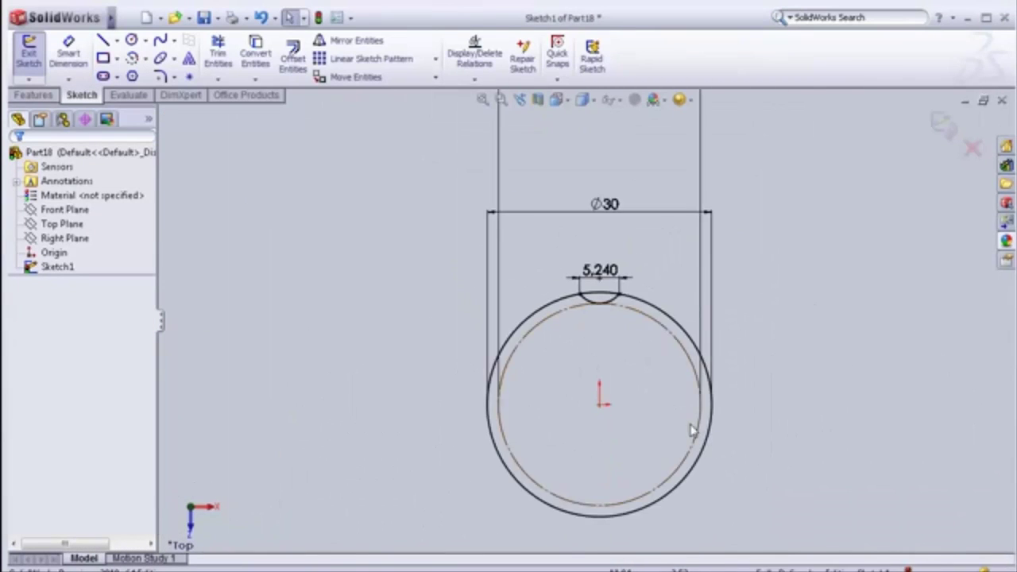
pyautogui.scroll(-2, 691, 431)
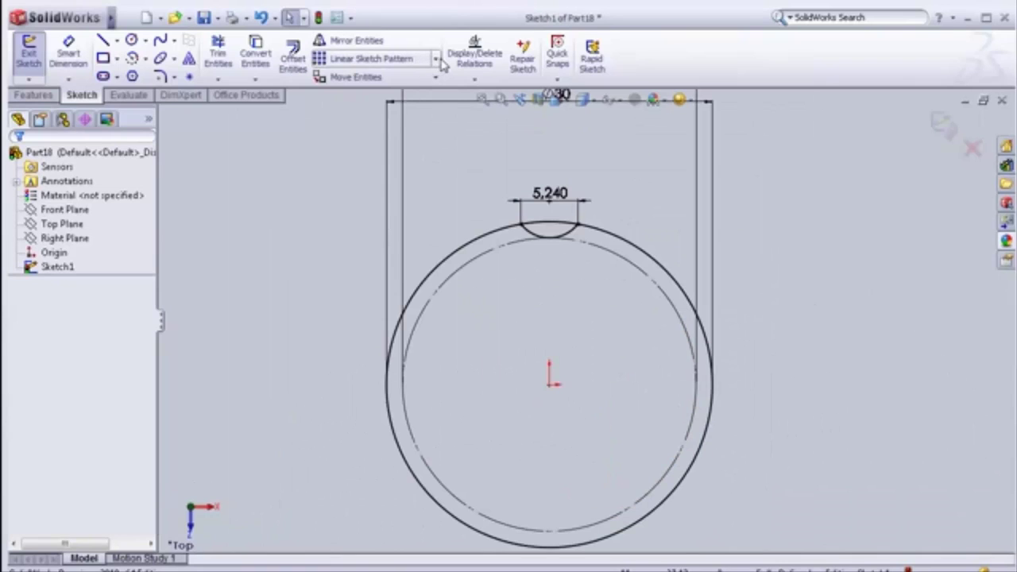
# Step: Start a circular sketch pattern centred on the circle's centre point
pyautogui.click(436, 59)
pyautogui.click(415, 91)
pyautogui.scroll(-1, 527, 286)
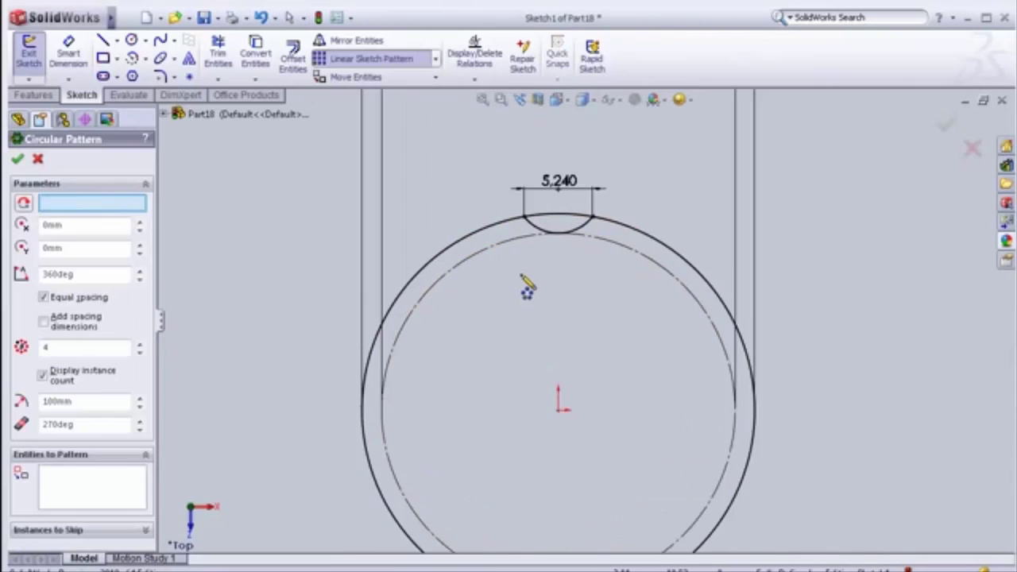
pyautogui.scroll(-1, 527, 287)
pyautogui.scroll(-1, 527, 287)
pyautogui.scroll(-1, 527, 288)
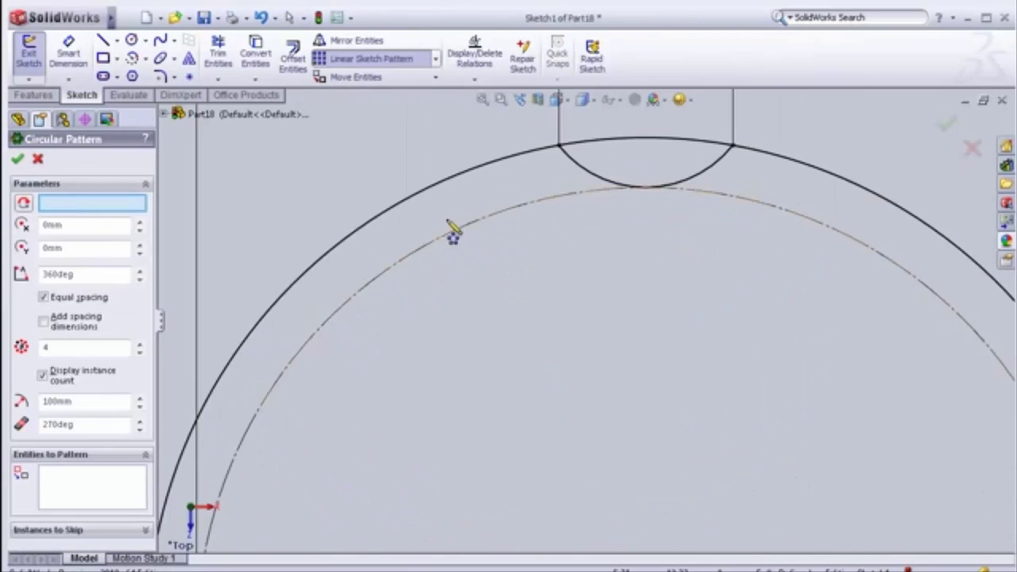
pyautogui.click(446, 190)
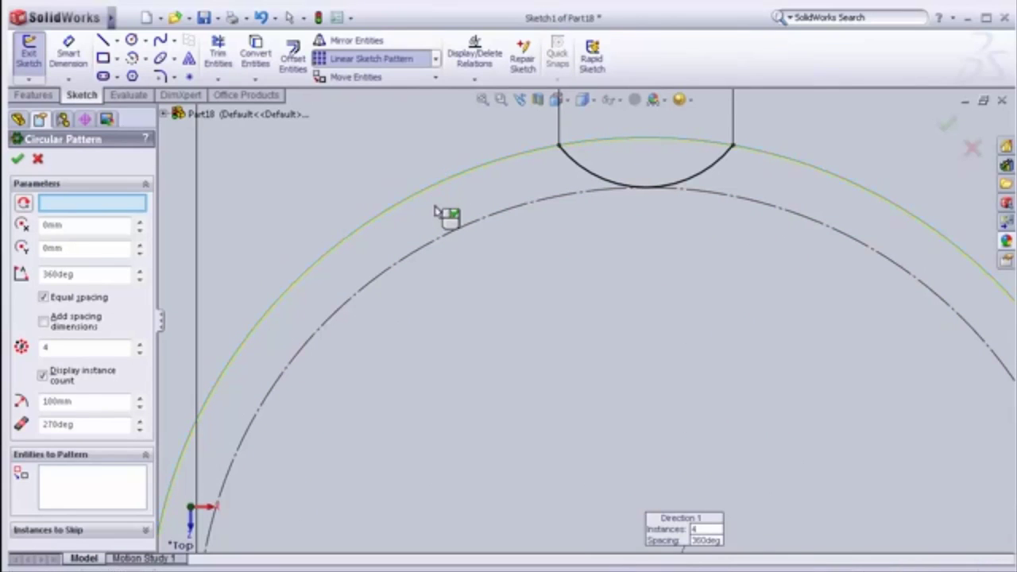
pyautogui.click(437, 211)
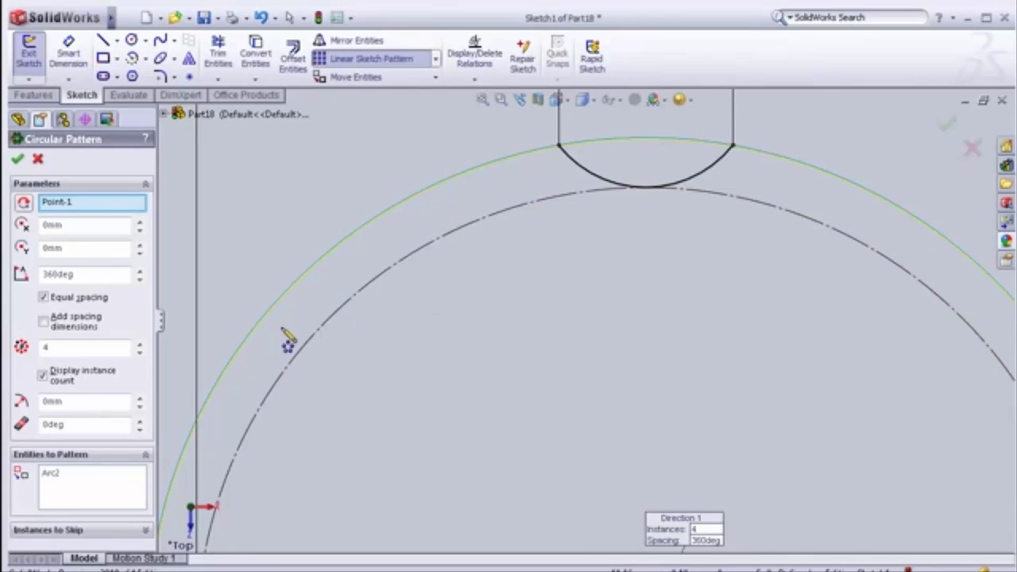
# Step: Replace the outer circle with the notch arc as the entity to pattern
pyautogui.click(59, 483)
pyautogui.press('Delete')
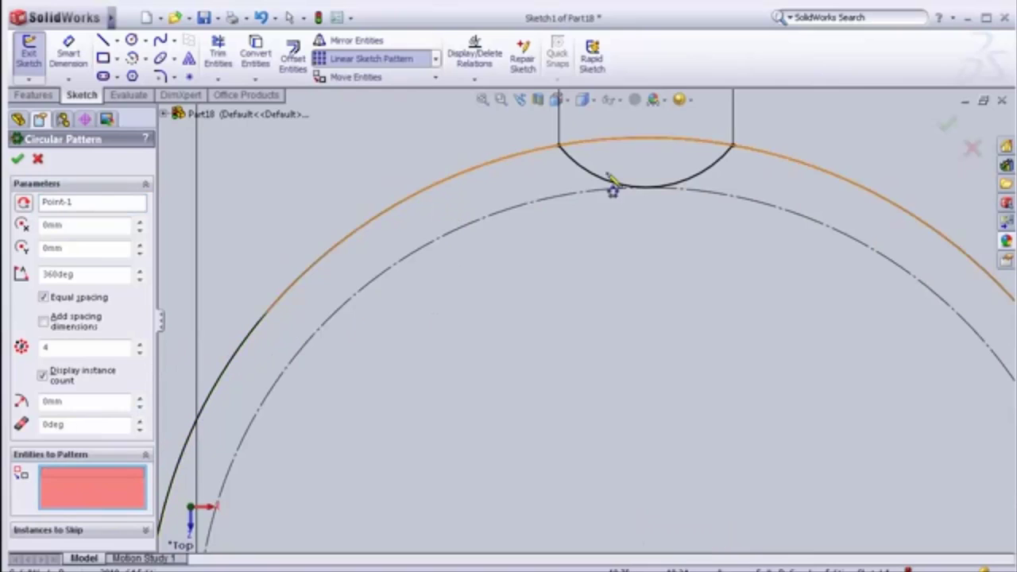
pyautogui.click(589, 180)
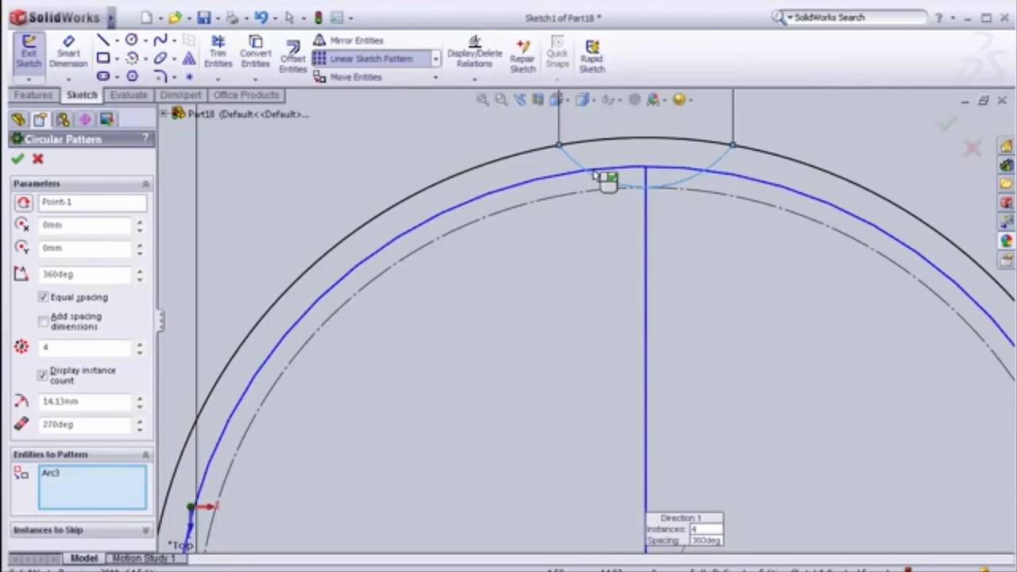
pyautogui.scroll(1, 584, 211)
pyautogui.scroll(1, 571, 266)
pyautogui.scroll(1, 665, 500)
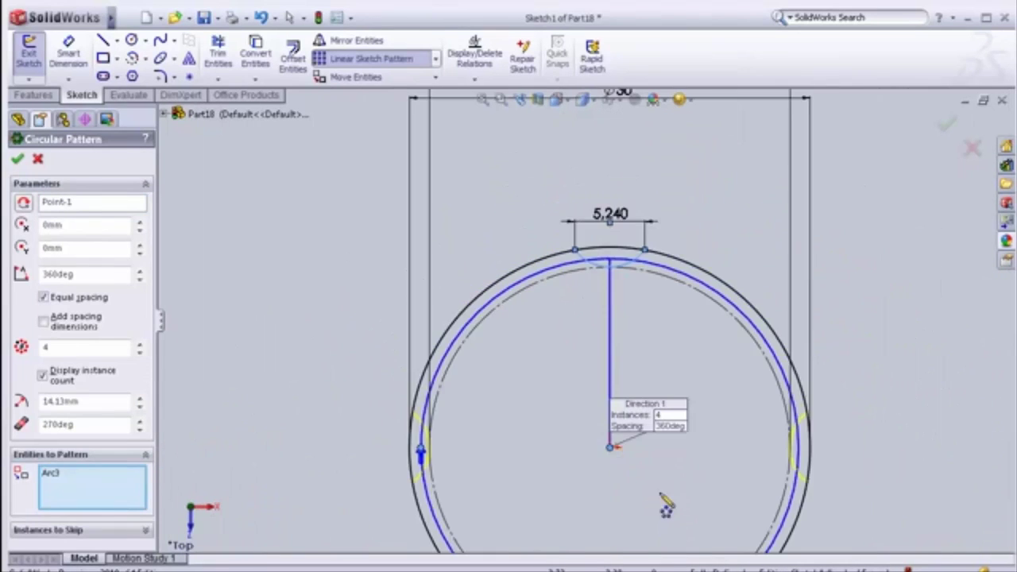
pyautogui.scroll(1, 586, 488)
pyautogui.scroll(1, 547, 430)
pyautogui.scroll(-2, 549, 436)
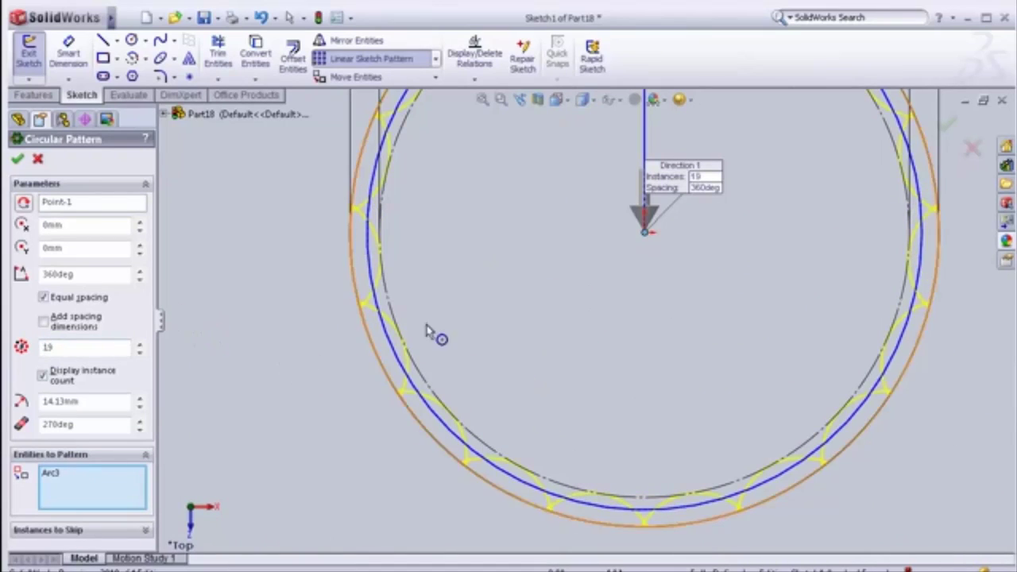
# Step: Accept the circular pattern with 18 equally spaced notch arcs over 360°
pyautogui.scroll(1, 454, 242)
pyautogui.scroll(-1, 452, 238)
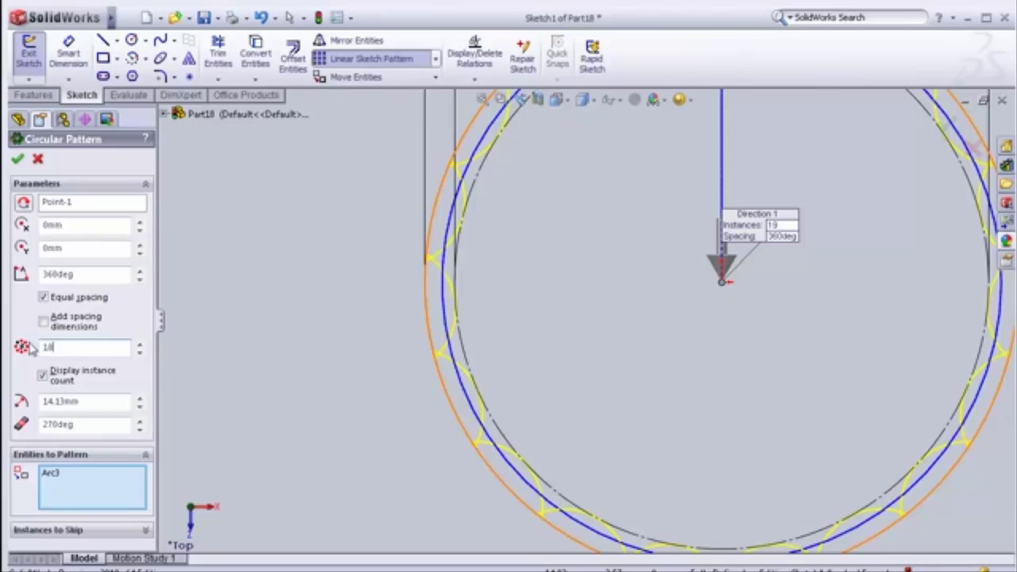
pyautogui.scroll(1, 566, 227)
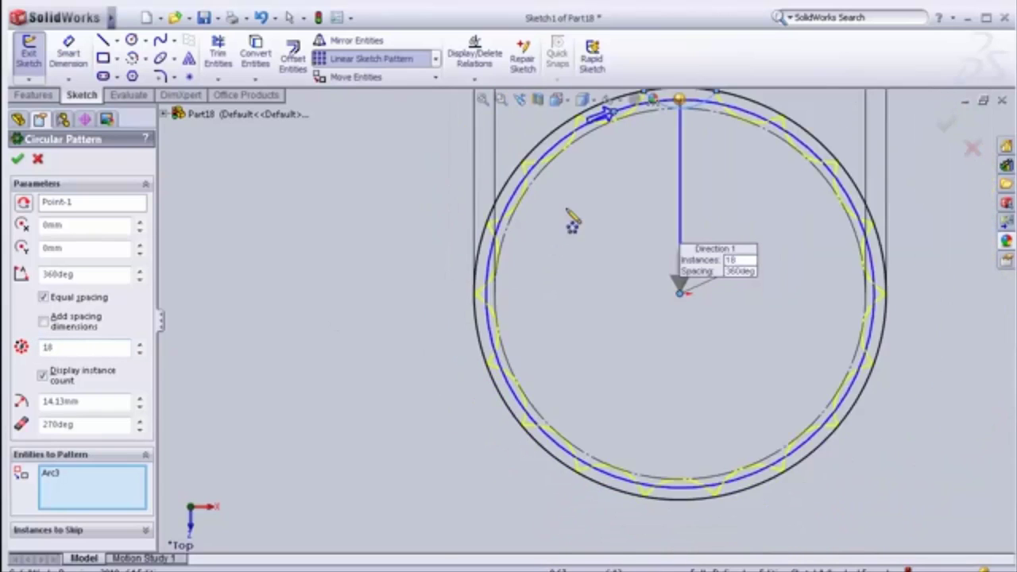
pyautogui.scroll(-3, 522, 186)
pyautogui.scroll(2, 834, 231)
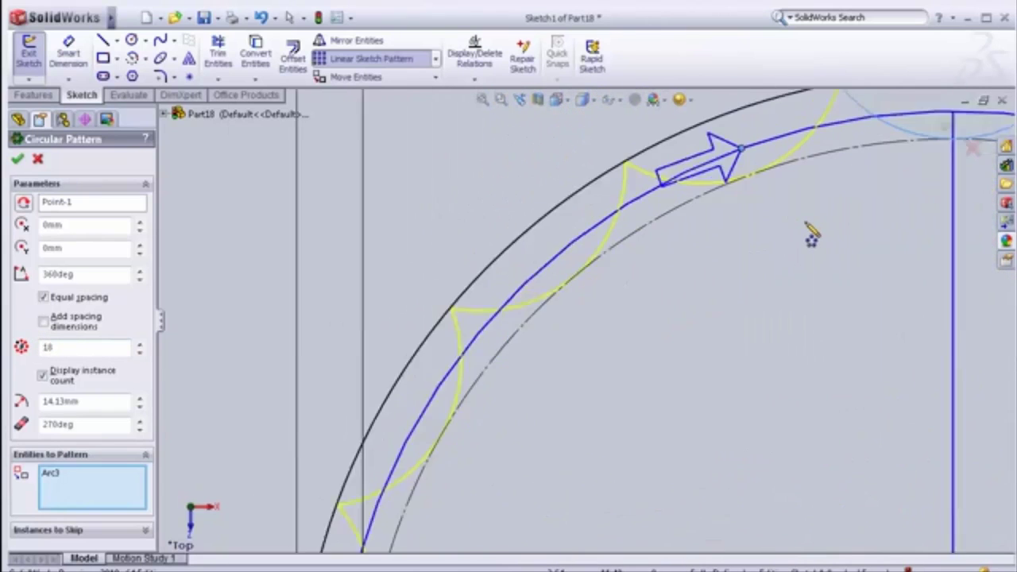
pyautogui.scroll(1, 811, 232)
pyautogui.scroll(2, 800, 231)
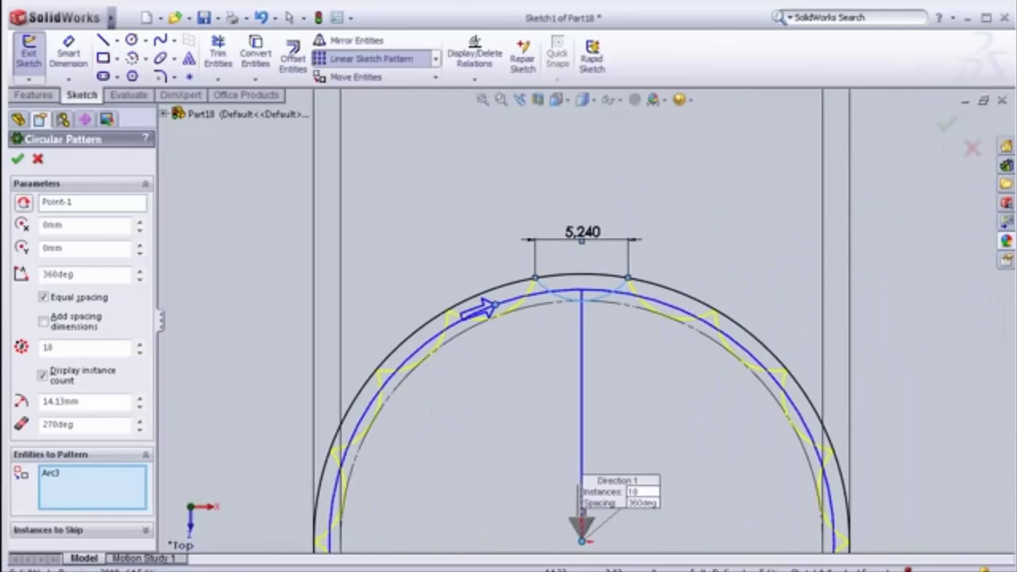
pyautogui.scroll(-2, 800, 517)
pyautogui.scroll(-1, 800, 518)
pyautogui.scroll(2, 800, 517)
pyautogui.scroll(2, 546, 511)
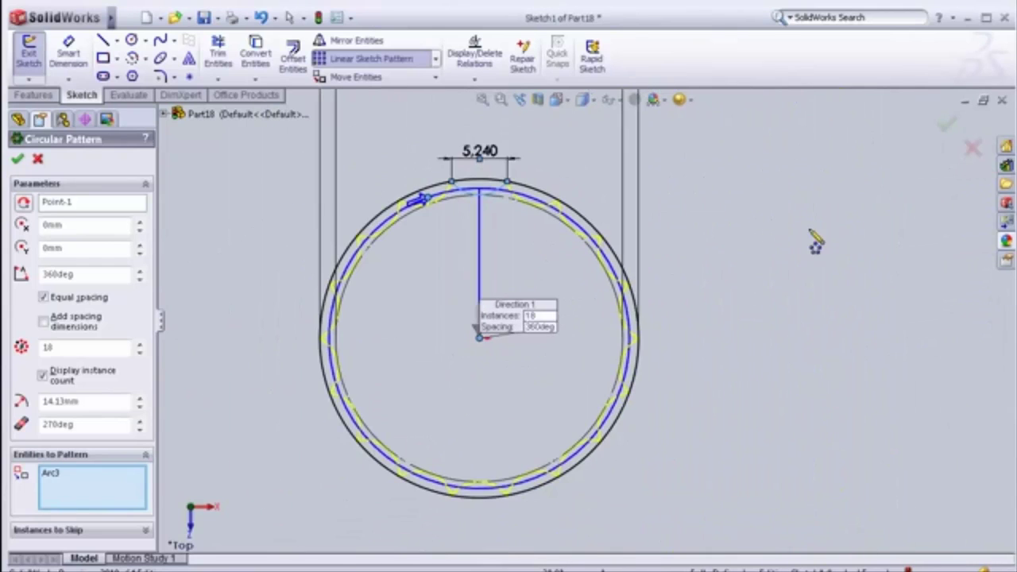
pyautogui.scroll(-2, 398, 345)
pyautogui.click(946, 127)
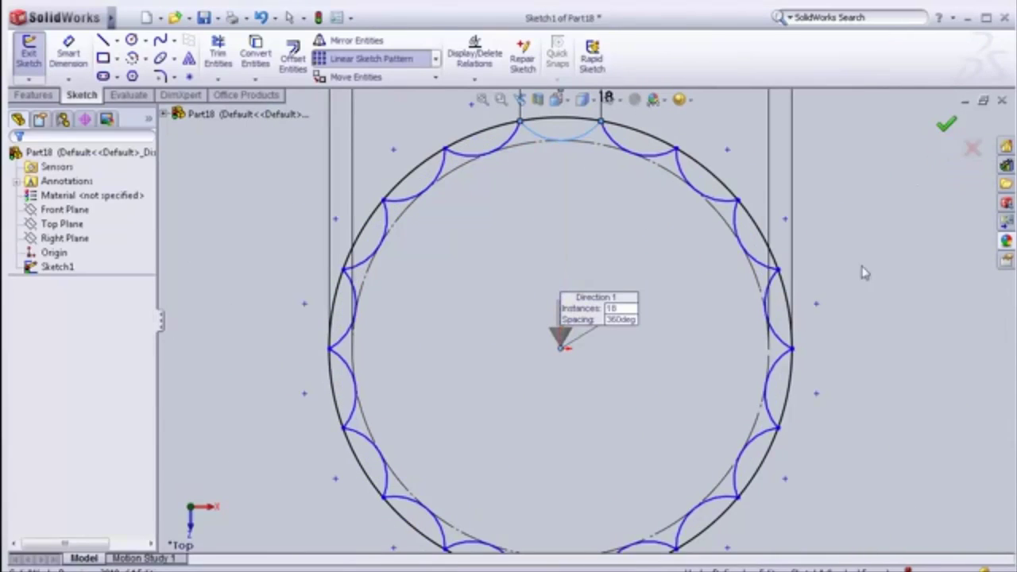
pyautogui.scroll(1, 574, 391)
pyautogui.scroll(1, 575, 381)
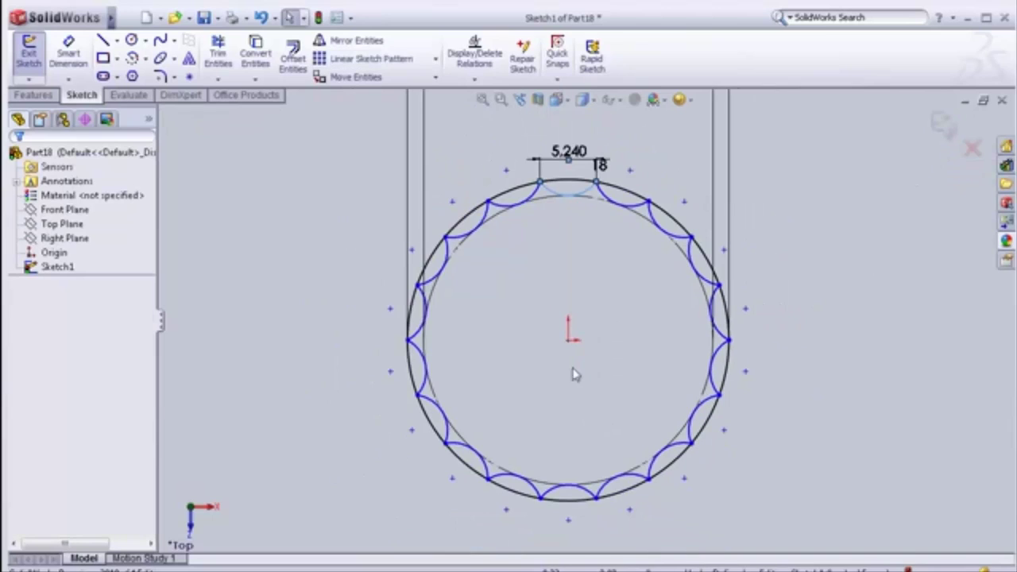
# Step: Extrude the notched sketch region 0.18 mm deep as Boss-Extrude1
pyautogui.click(34, 95)
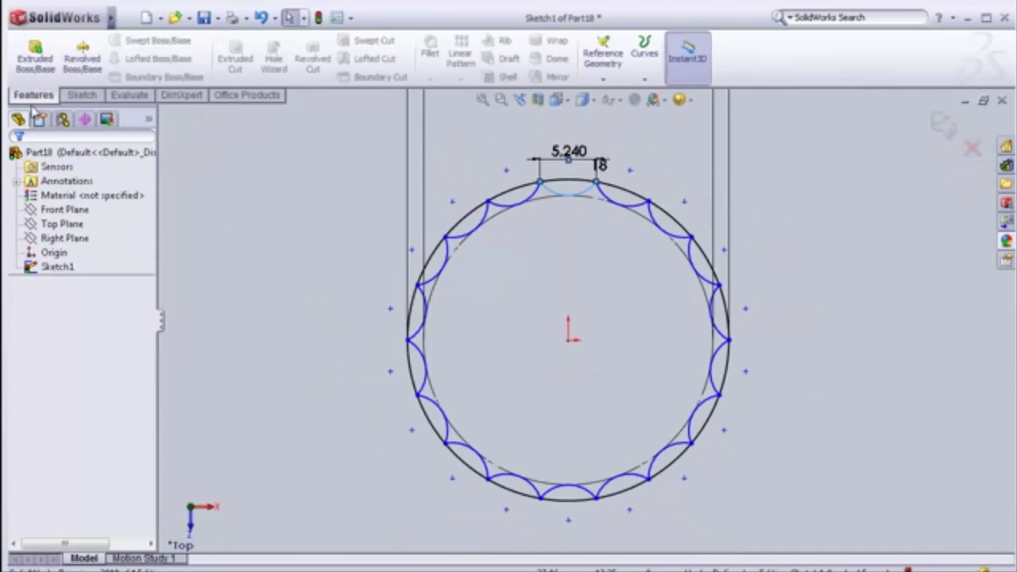
pyautogui.click(36, 62)
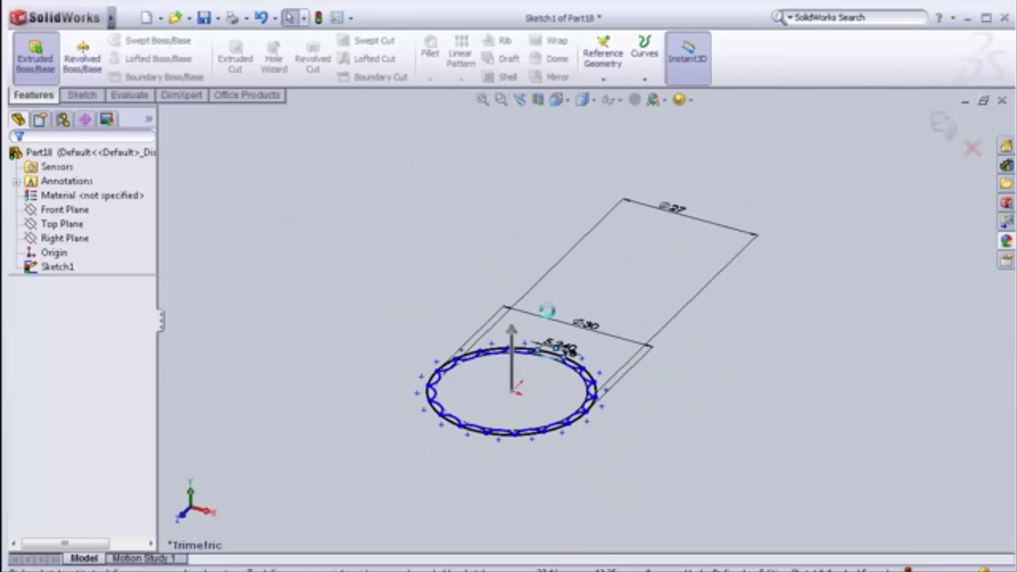
pyautogui.scroll(-1, 538, 410)
pyautogui.scroll(-1, 537, 397)
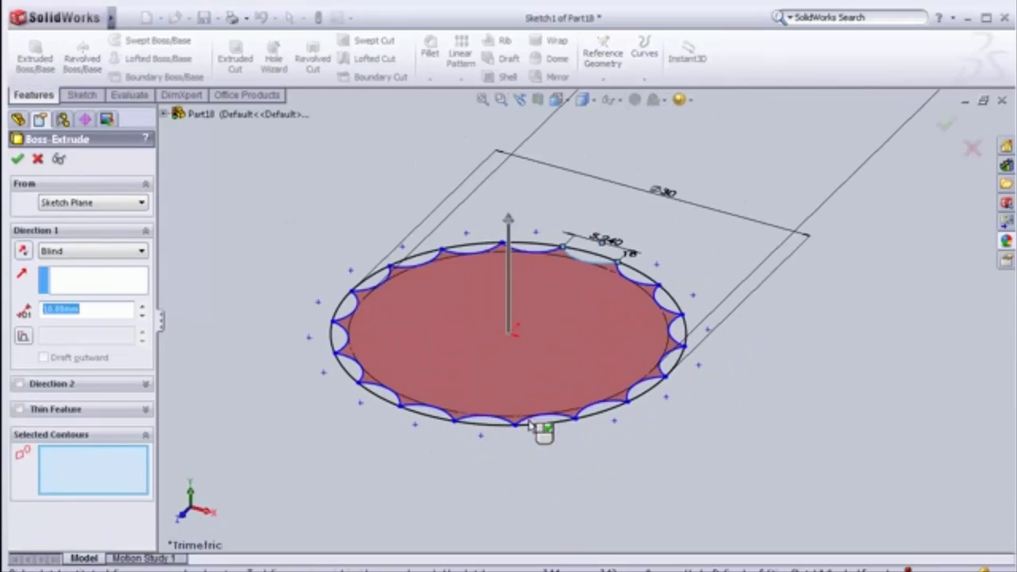
pyautogui.scroll(-1, 533, 386)
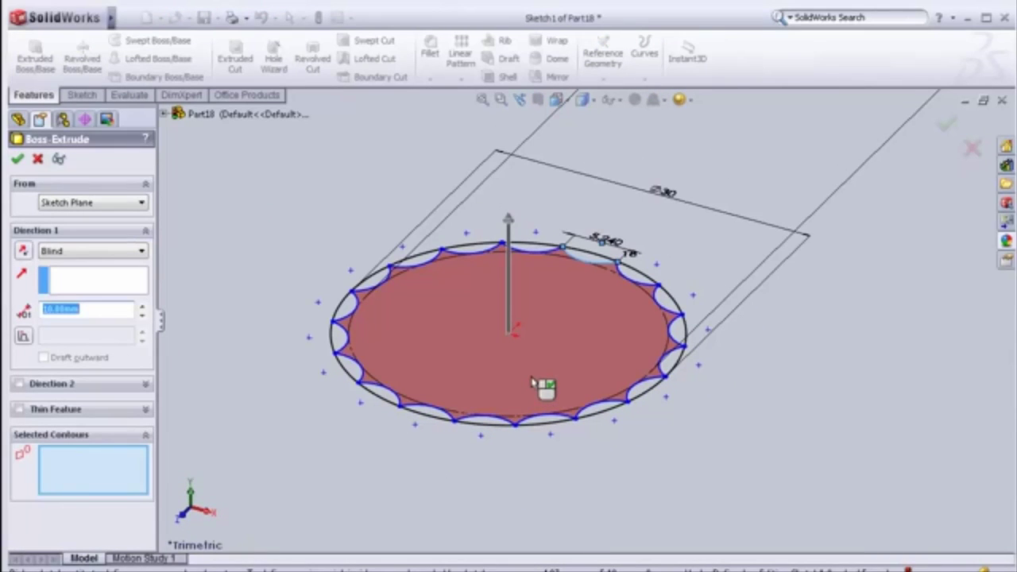
pyautogui.click(532, 383)
pyautogui.doubleClick(104, 309)
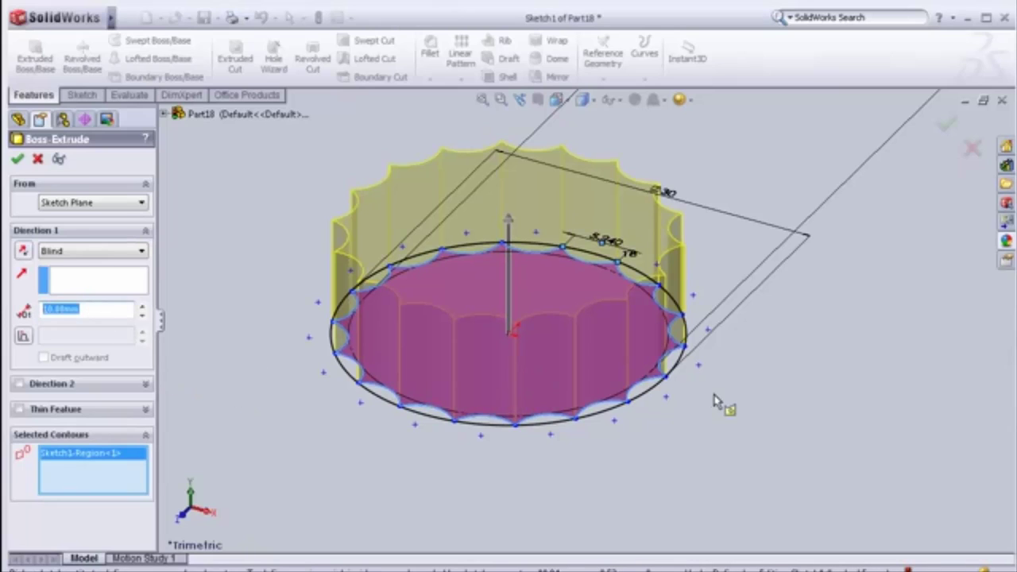
pyautogui.write('0.1')
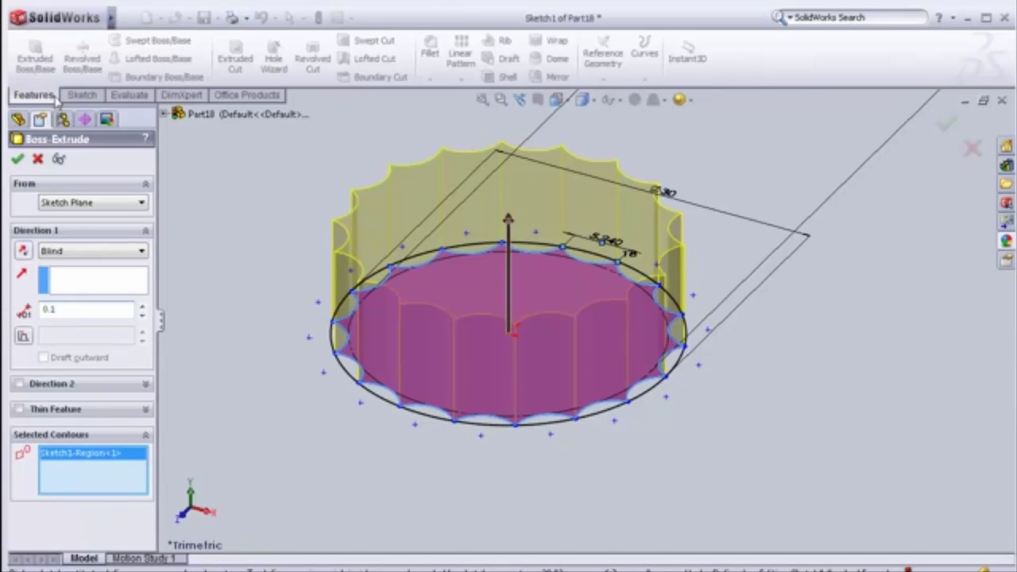
pyautogui.write('8')
pyautogui.press('Return')
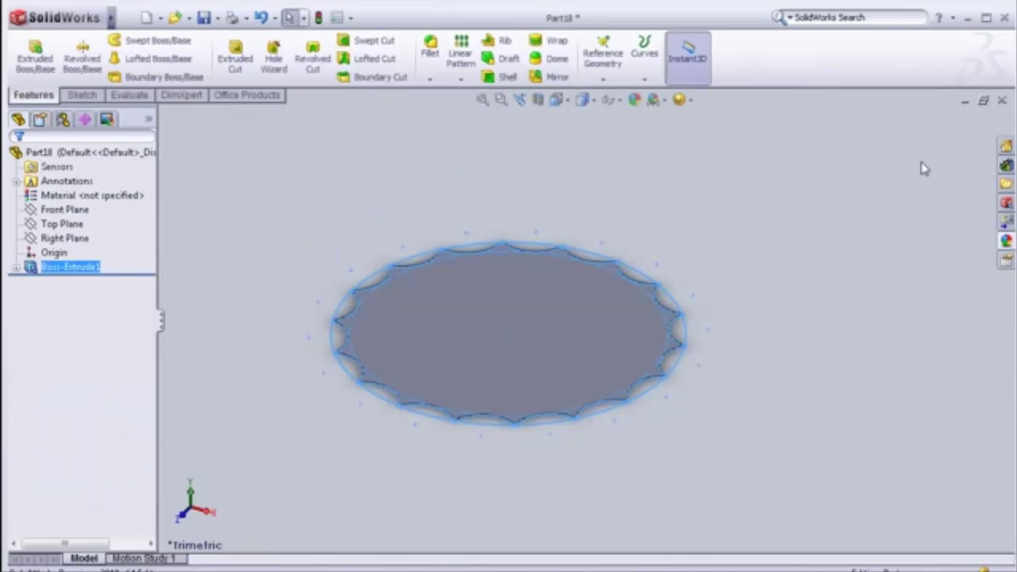
# Step: Create reference plane Plane1 offset 9 mm from the disc's face
pyautogui.click(478, 476)
pyautogui.moveTo(495, 469)
pyautogui.mouseDown(button='middle')
pyautogui.moveTo(452, 472)
pyautogui.moveTo(488, 390)
pyautogui.moveTo(570, 463)
pyautogui.moveTo(516, 470)
pyautogui.mouseUp(button='middle')
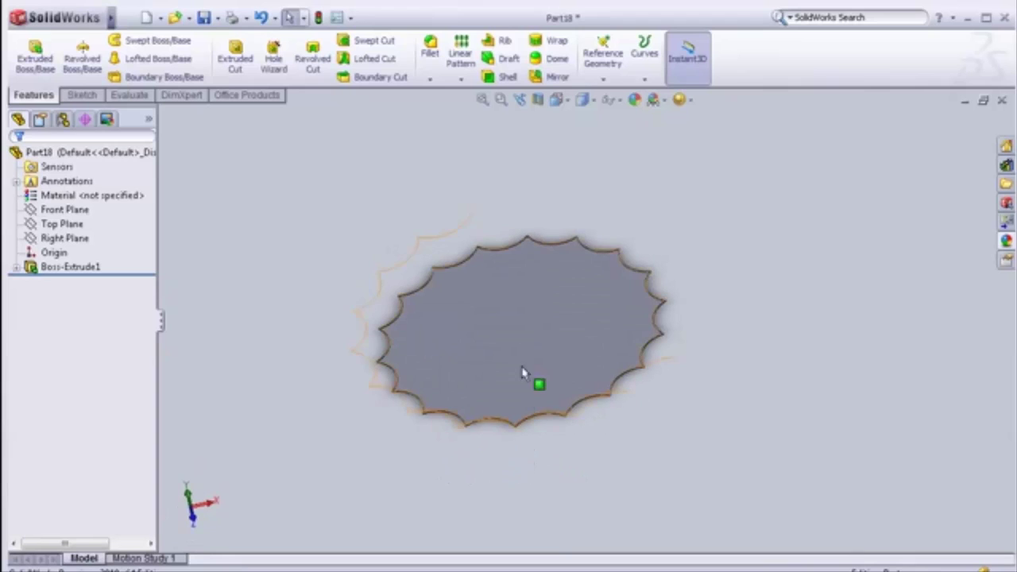
pyautogui.click(603, 78)
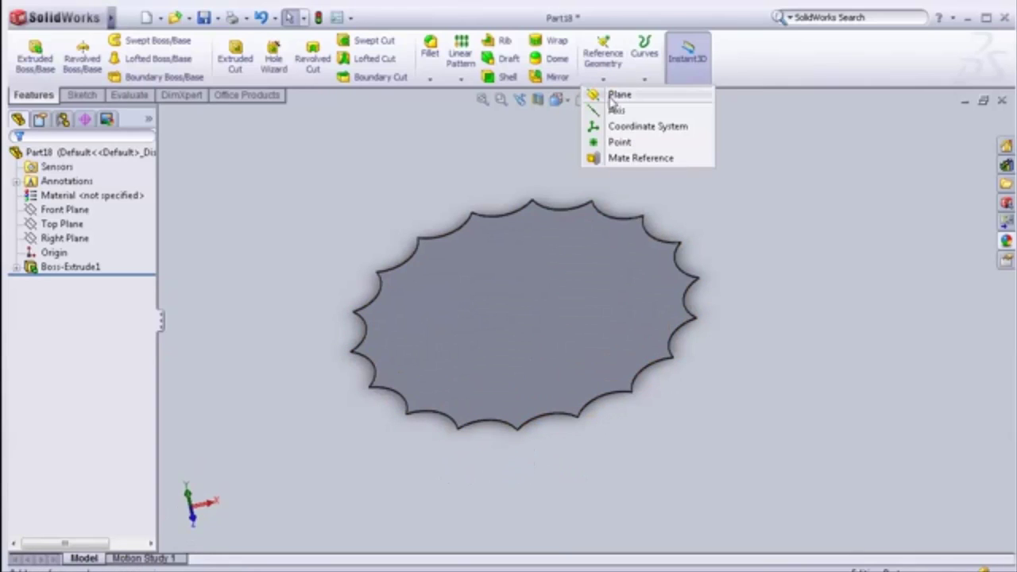
pyautogui.click(620, 95)
pyautogui.click(542, 352)
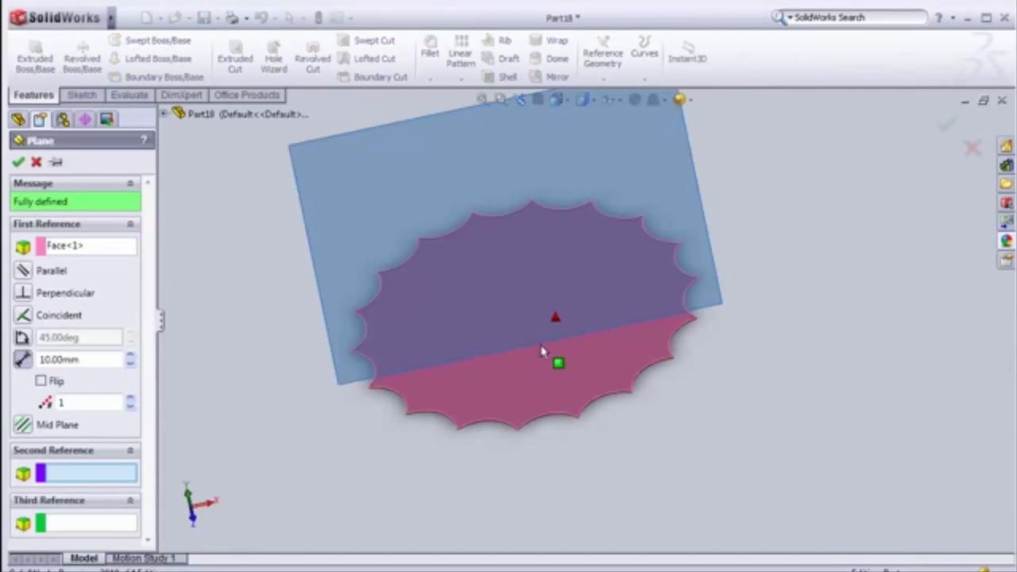
pyautogui.moveTo(391, 500)
pyautogui.mouseDown(button='middle')
pyautogui.moveTo(386, 379)
pyautogui.moveTo(387, 395)
pyautogui.mouseUp(button='middle')
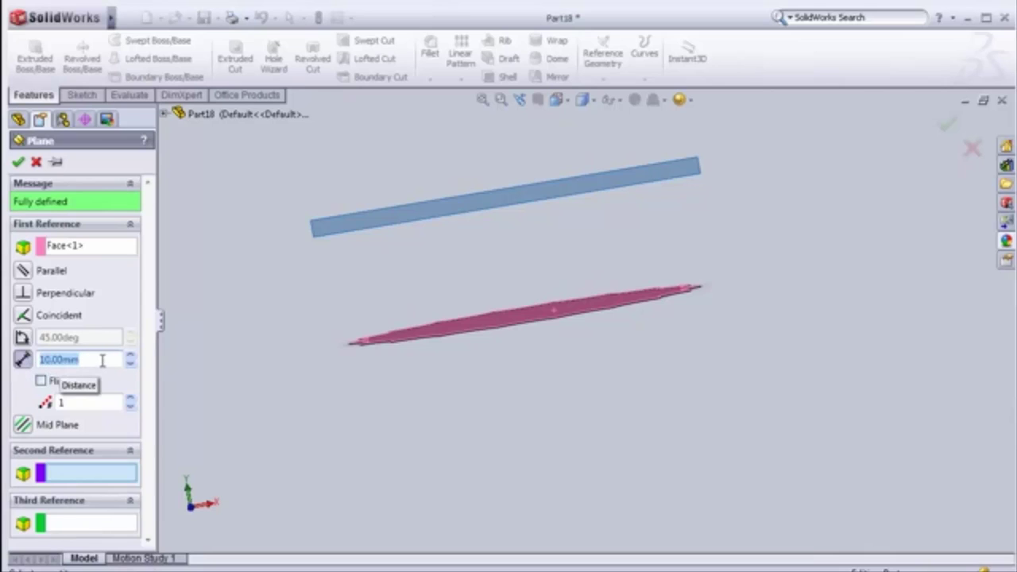
pyautogui.write('9')
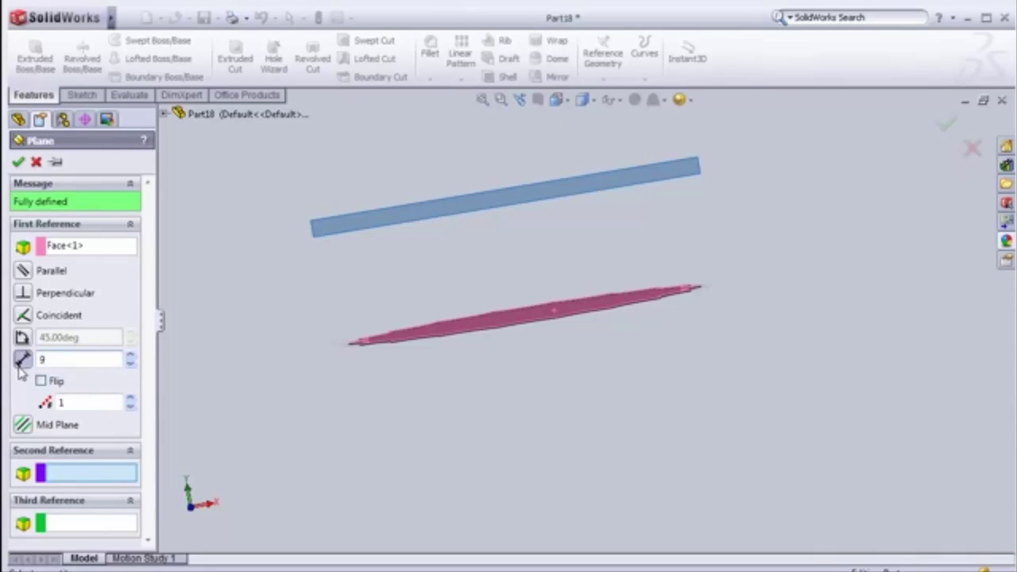
pyautogui.press('Return')
# Step: Accept the offset Plane1 and start a new sketch on it, viewed face-on
pyautogui.click(18, 162)
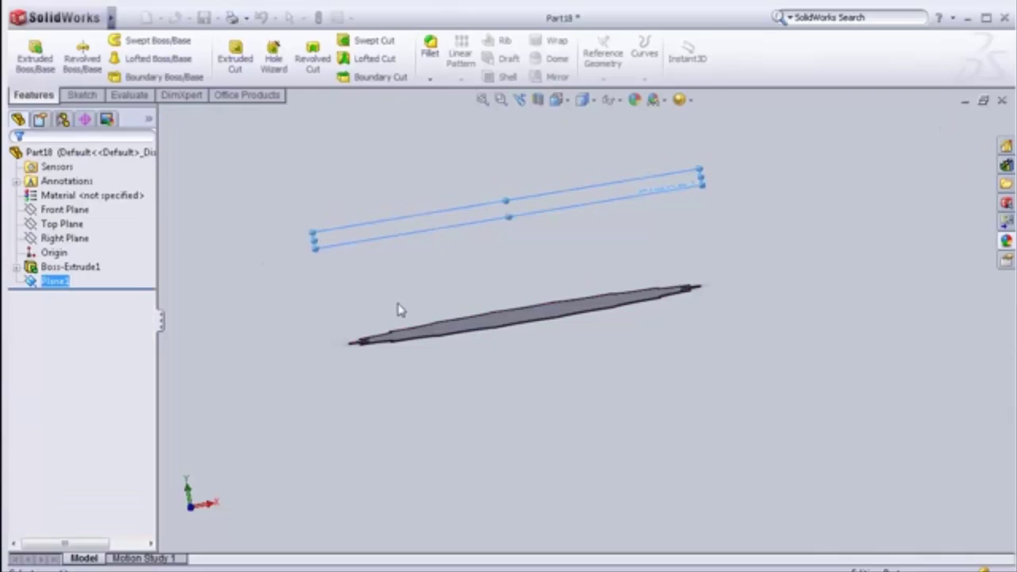
pyautogui.moveTo(350, 379)
pyautogui.mouseDown(button='middle')
pyautogui.moveTo(363, 414)
pyautogui.moveTo(333, 406)
pyautogui.moveTo(362, 441)
pyautogui.mouseUp(button='middle')
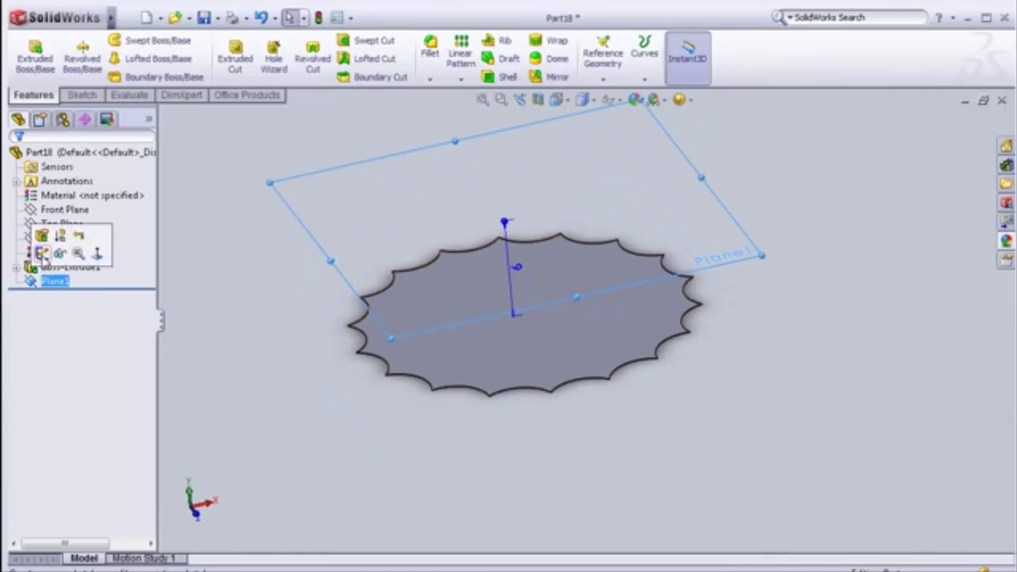
pyautogui.click(36, 253)
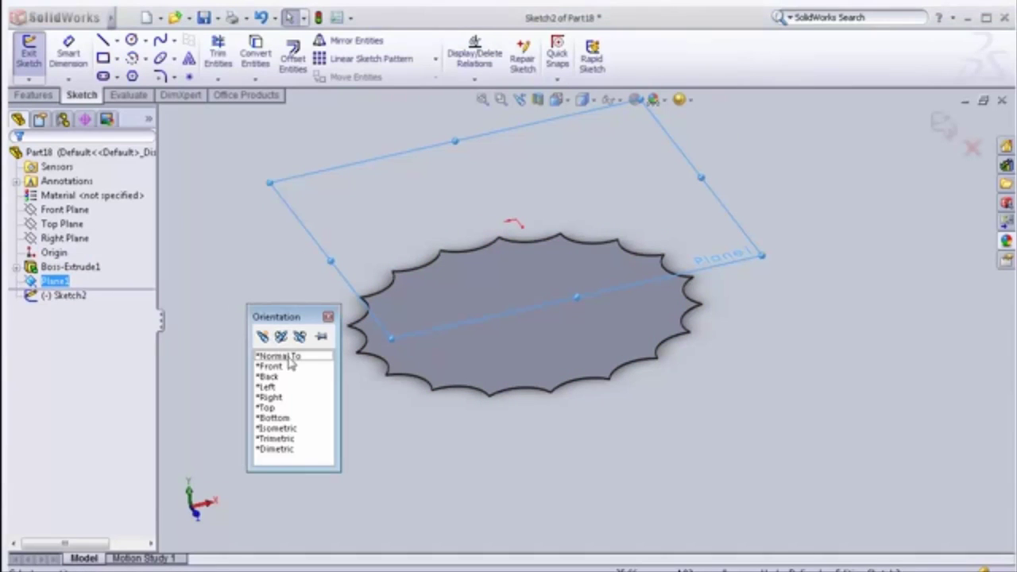
pyautogui.click(288, 357)
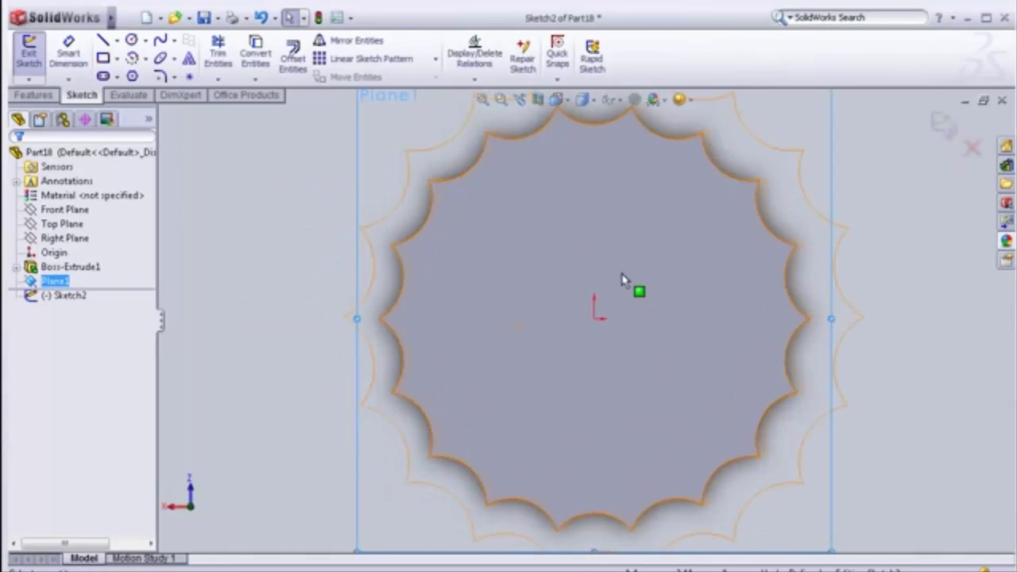
# Step: Draw a radius 13.5 circle centred on the origin and exit the sketch
pyautogui.click(602, 318)
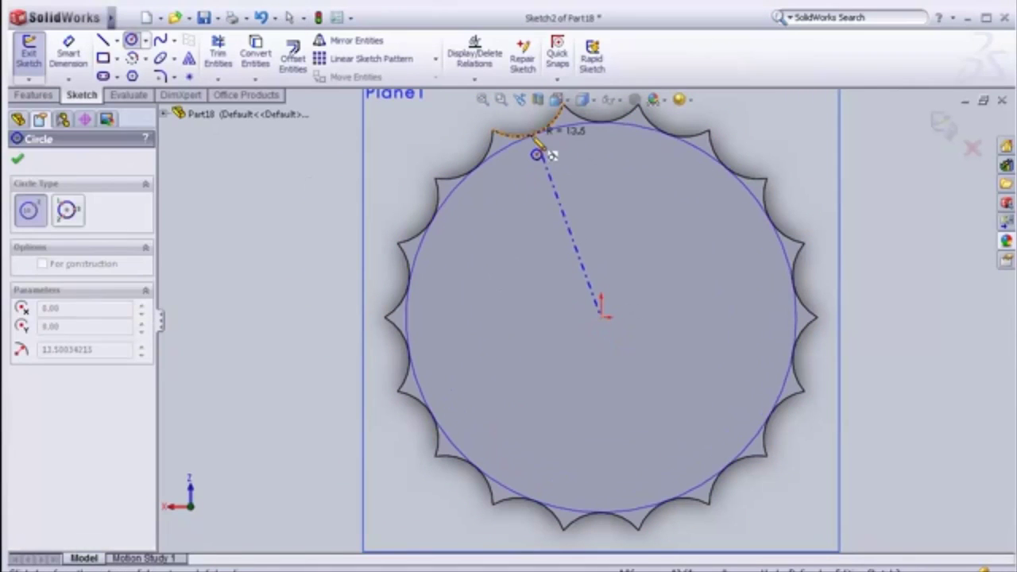
pyautogui.click(538, 154)
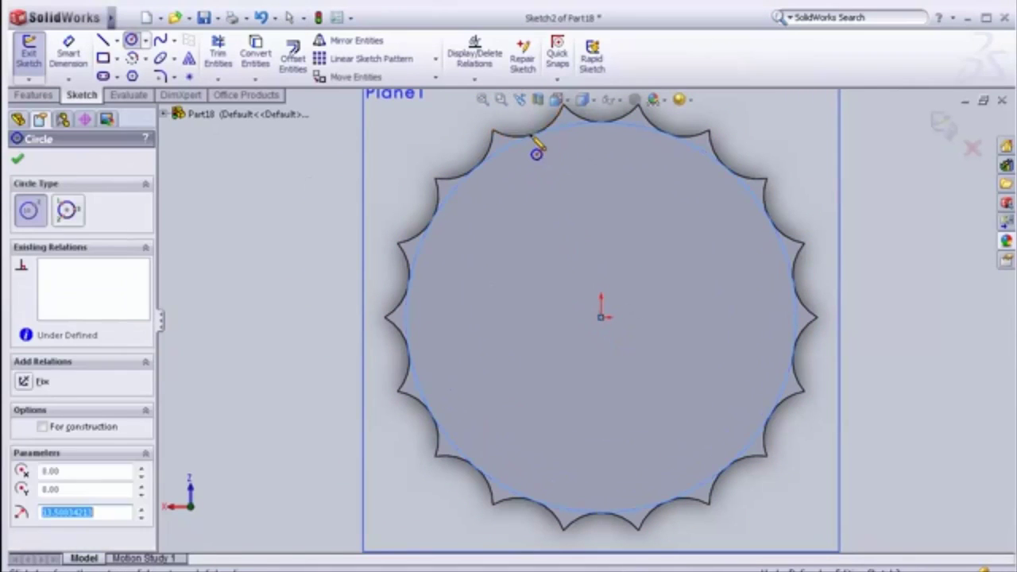
pyautogui.click(17, 161)
pyautogui.press('f')
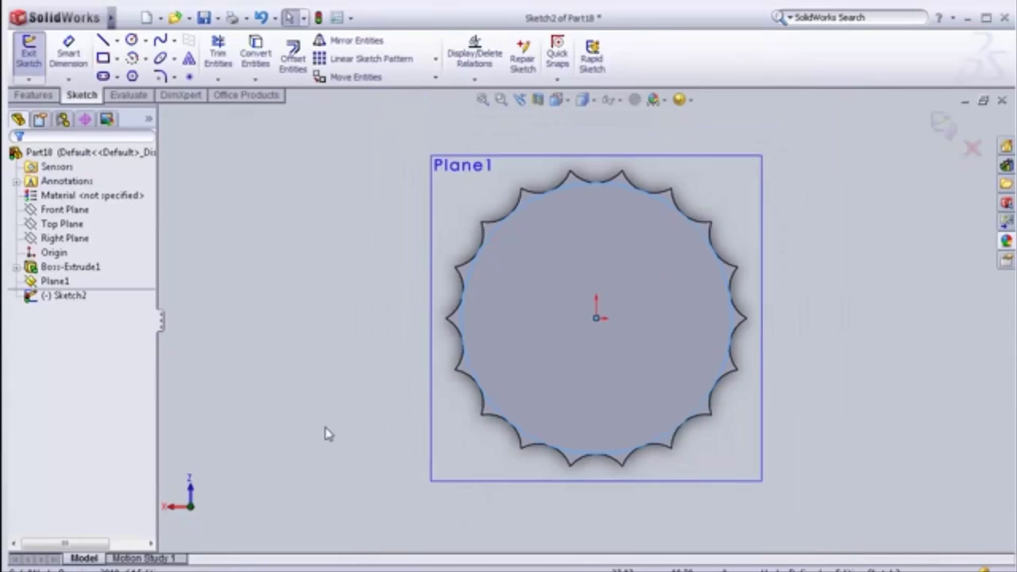
pyautogui.moveTo(325, 434)
pyautogui.mouseDown(button='middle')
pyautogui.moveTo(361, 395)
pyautogui.moveTo(332, 250)
pyautogui.moveTo(348, 257)
pyautogui.mouseUp(button='middle')
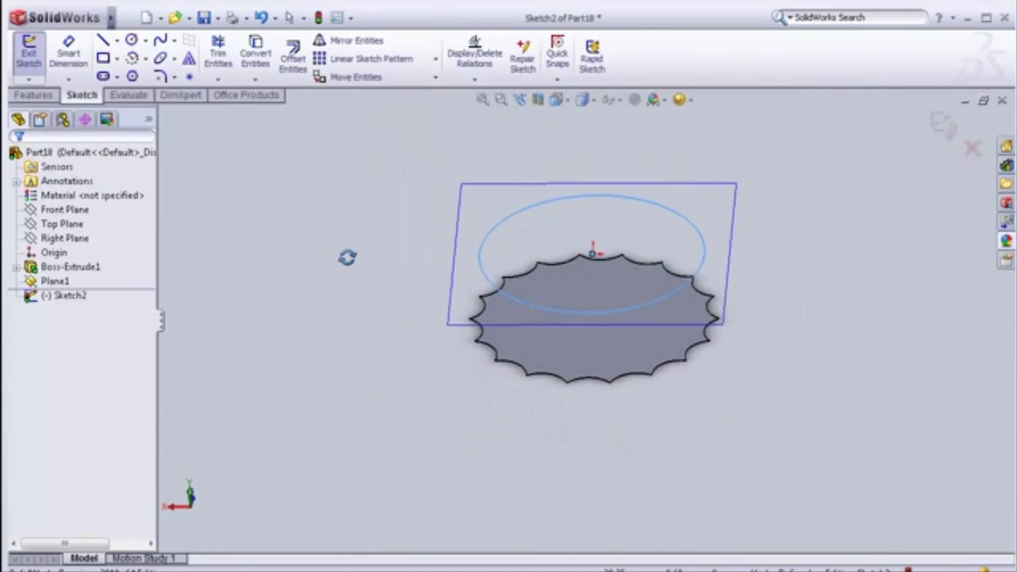
pyautogui.press('Escape')
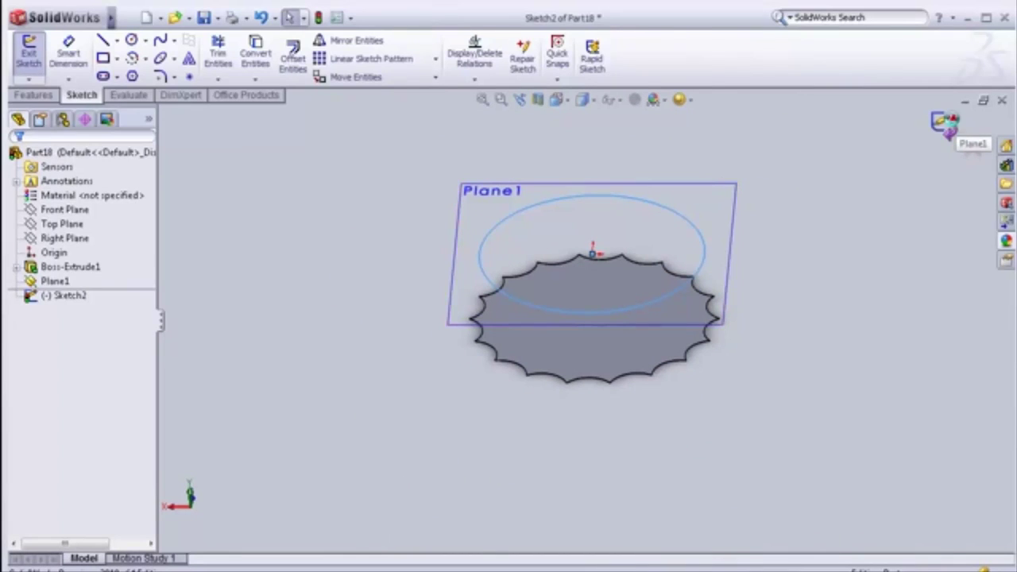
pyautogui.click(946, 121)
pyautogui.moveTo(467, 481)
pyautogui.mouseDown(button='middle')
pyautogui.moveTo(477, 389)
pyautogui.moveTo(454, 438)
pyautogui.mouseUp(button='middle')
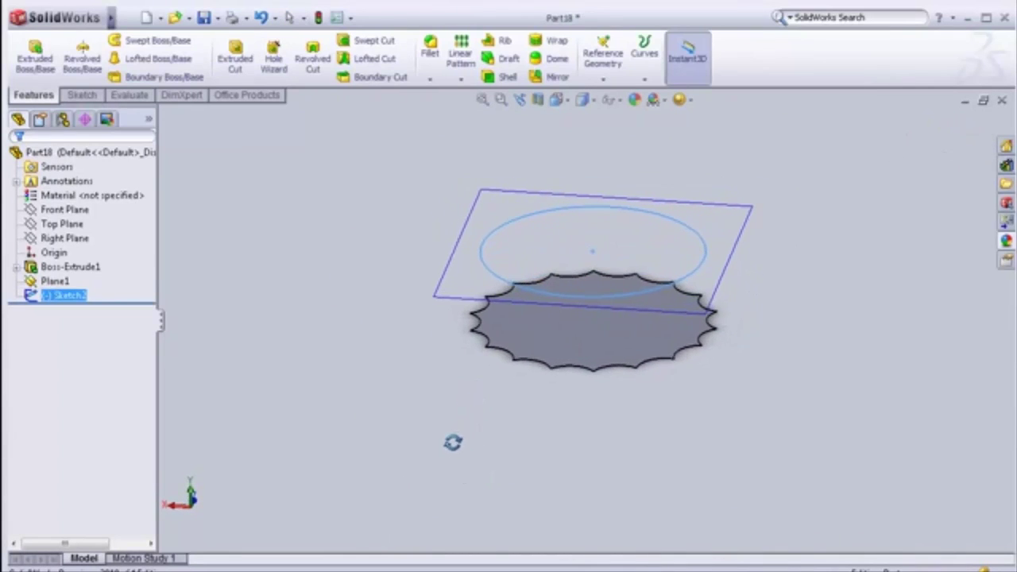
pyautogui.press('Escape')
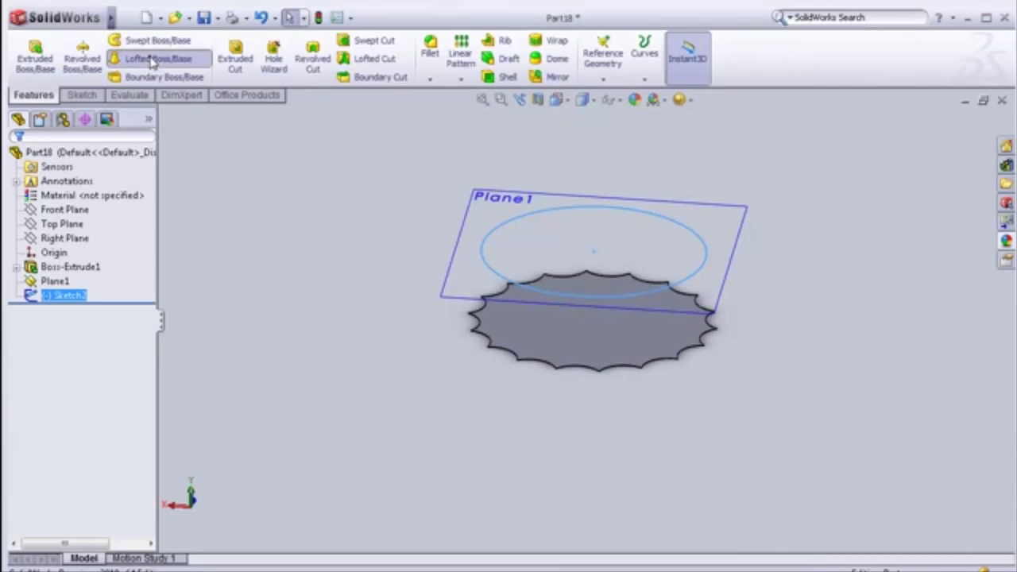
# Step: Loft between the Sketch2 circle and the notched base face to create Loft1
pyautogui.click(147, 59)
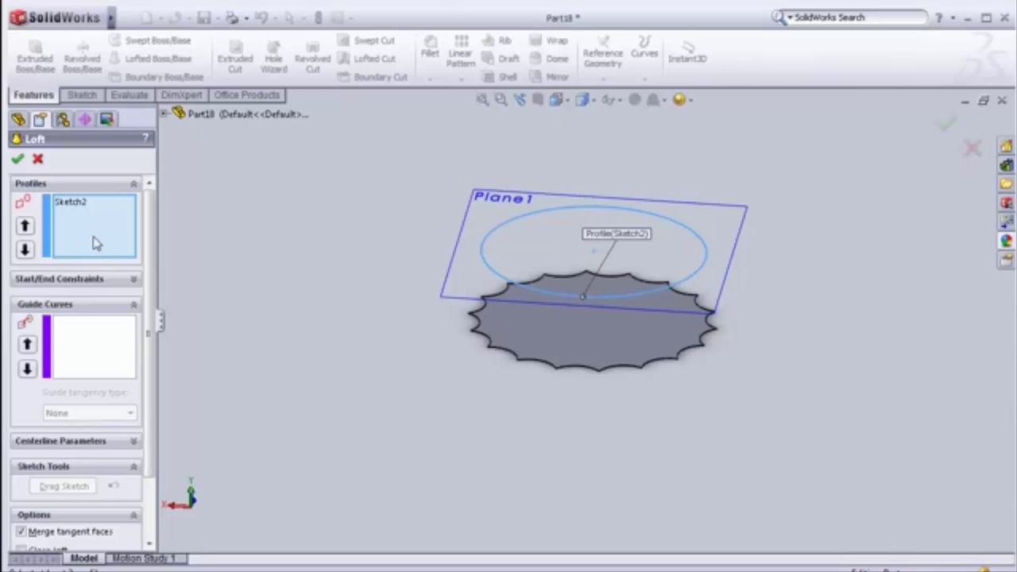
pyautogui.click(531, 337)
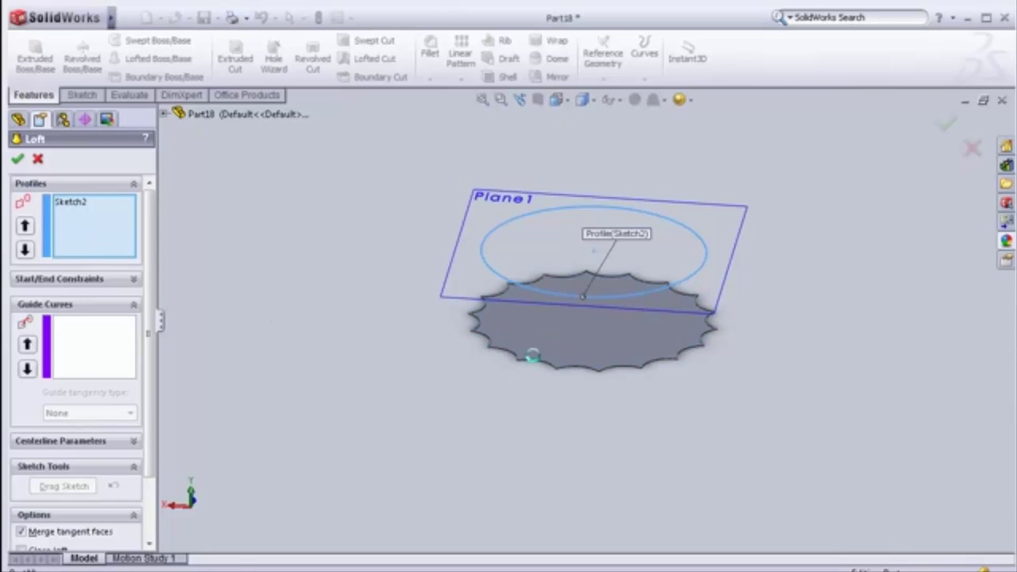
pyautogui.moveTo(438, 446)
pyautogui.mouseDown(button='middle')
pyautogui.moveTo(343, 410)
pyautogui.moveTo(337, 429)
pyautogui.mouseUp(button='middle')
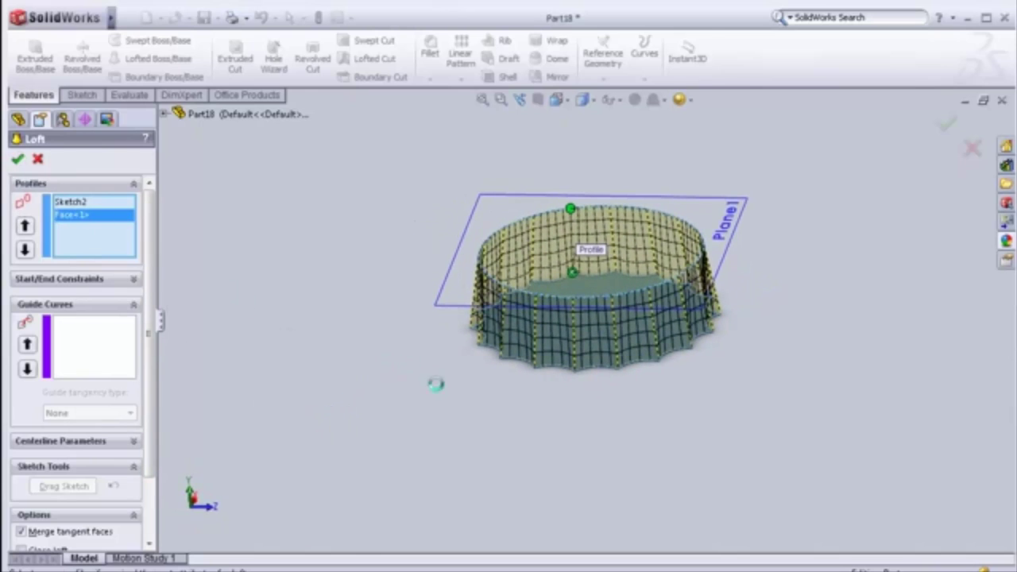
pyautogui.press('Return')
pyautogui.moveTo(456, 409)
pyautogui.mouseDown(button='middle')
pyautogui.moveTo(452, 351)
pyautogui.moveTo(393, 409)
pyautogui.moveTo(394, 424)
pyautogui.mouseUp(button='middle')
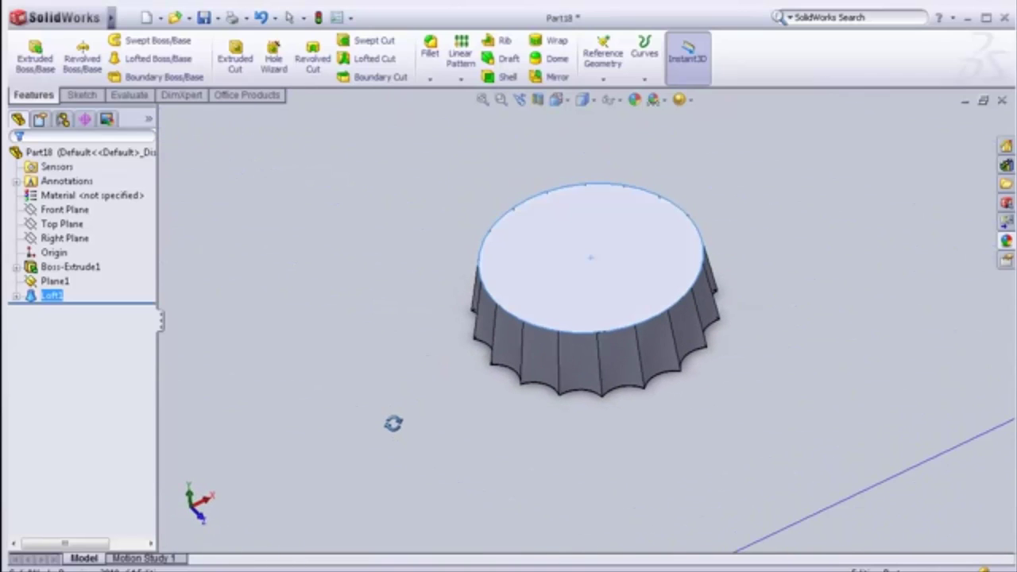
pyautogui.press('Escape')
# Step: Fillet the top face edges of the loft with a 3 mm radius
pyautogui.click(430, 48)
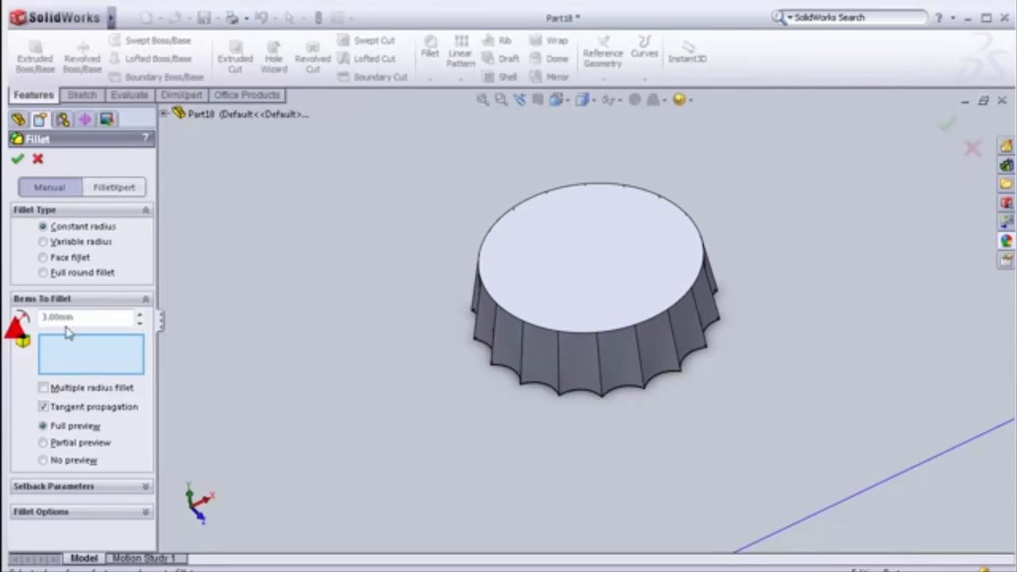
pyautogui.click(563, 327)
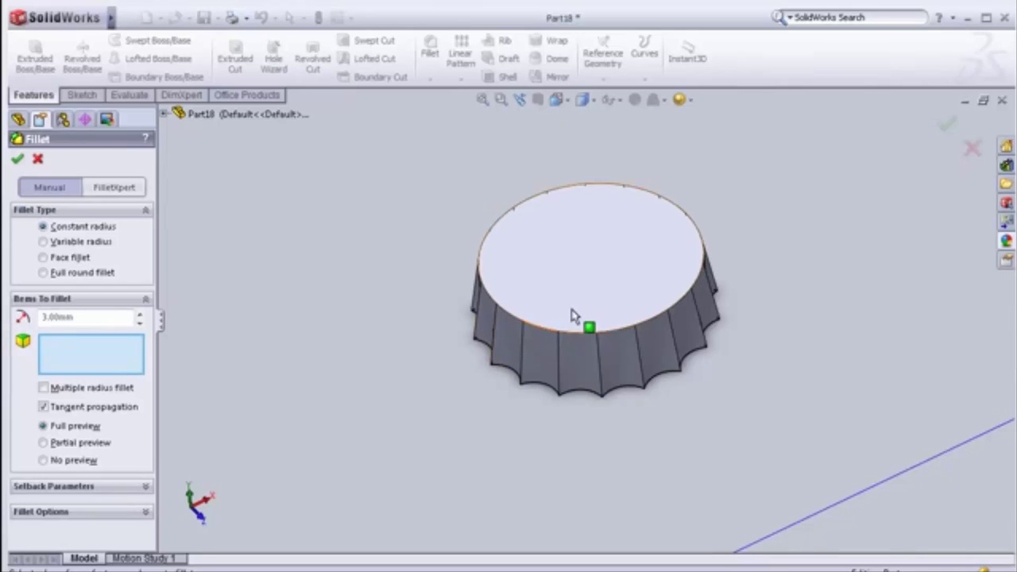
pyautogui.click(632, 296)
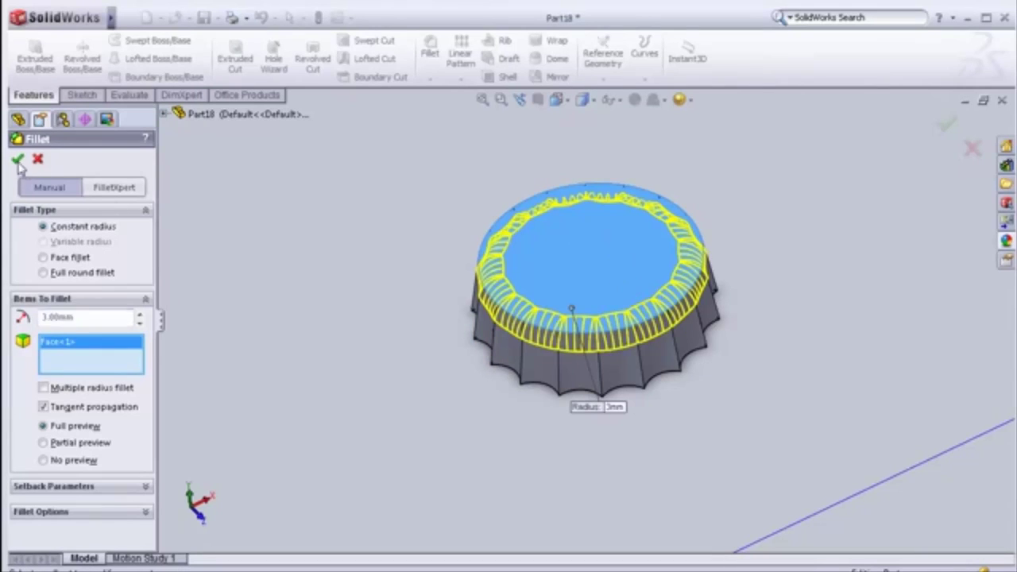
pyautogui.press('Return')
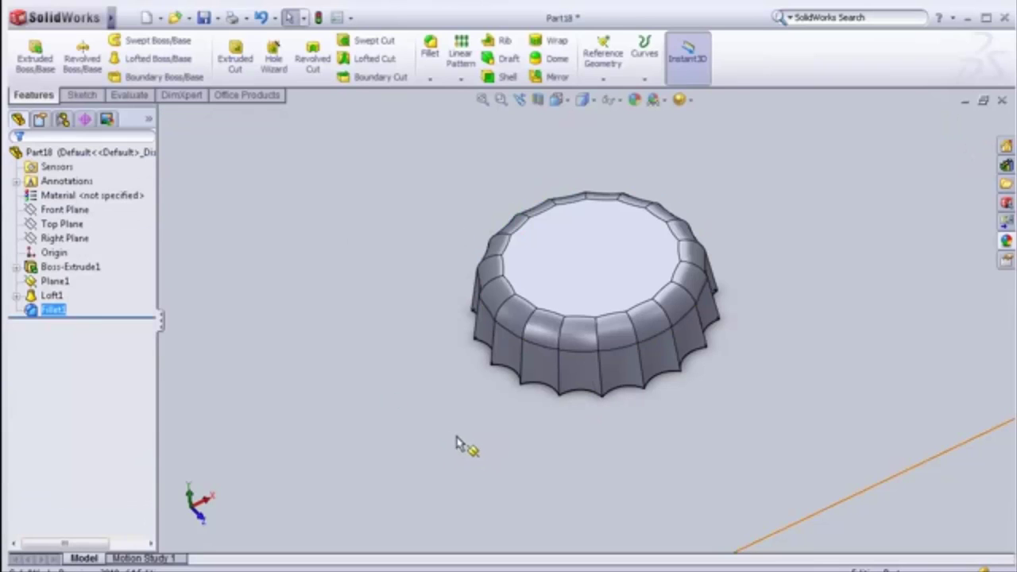
pyautogui.moveTo(454, 443)
pyautogui.mouseDown(button='middle')
pyautogui.moveTo(419, 227)
pyautogui.moveTo(288, 277)
pyautogui.moveTo(334, 336)
pyautogui.moveTo(409, 363)
pyautogui.moveTo(362, 380)
pyautogui.moveTo(321, 297)
pyautogui.moveTo(640, 429)
pyautogui.moveTo(580, 432)
pyautogui.moveTo(599, 438)
pyautogui.moveTo(609, 407)
pyautogui.moveTo(570, 391)
pyautogui.moveTo(602, 414)
pyautogui.moveTo(548, 381)
pyautogui.moveTo(552, 145)
pyautogui.mouseUp(button='middle')
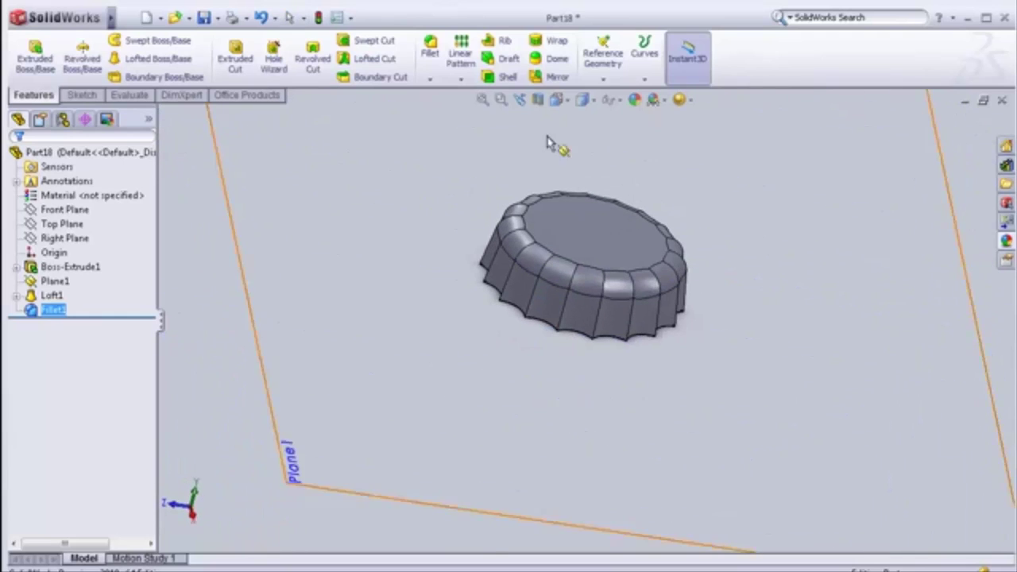
# Step: Shell the cap outward with a 0.60 mm wall, removing the bottom face
pyautogui.moveTo(565, 393); pyautogui.dragTo(583, 278, button='middle')
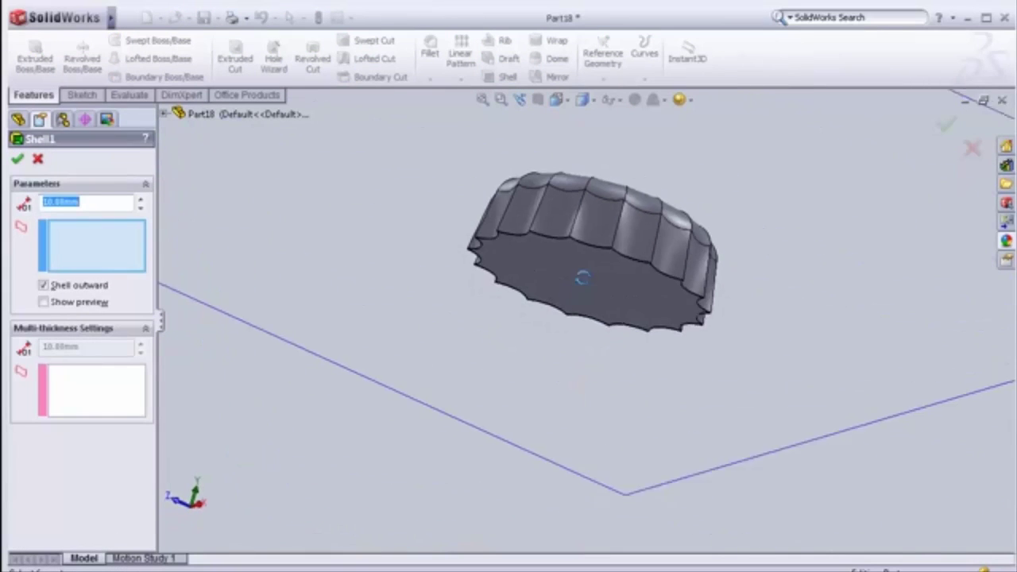
pyautogui.click(588, 288)
pyautogui.click(588, 289)
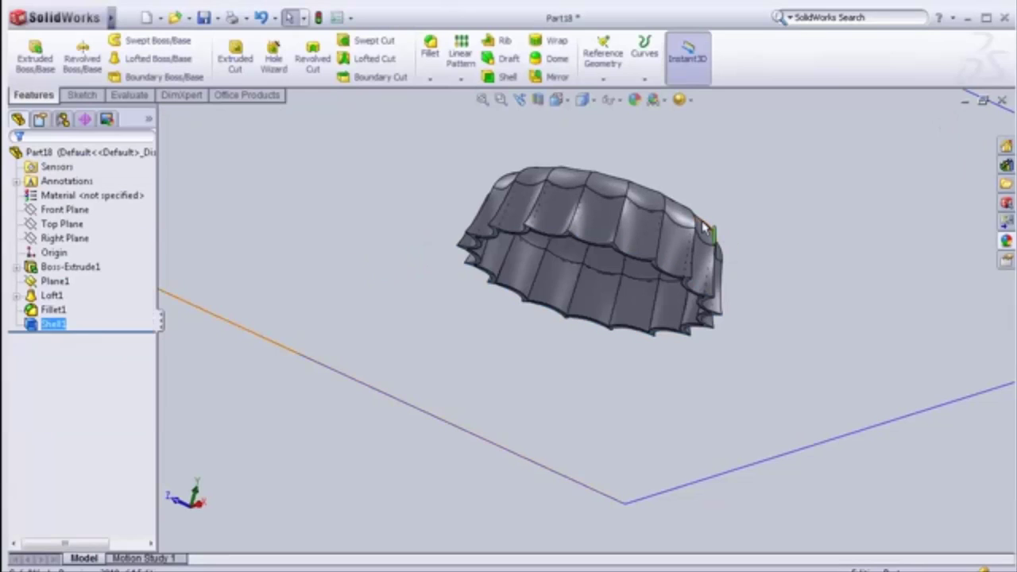
pyautogui.moveTo(621, 178)
pyautogui.mouseDown(button='middle')
pyautogui.moveTo(475, 342)
pyautogui.moveTo(493, 270)
pyautogui.moveTo(489, 302)
pyautogui.mouseUp(button='middle')
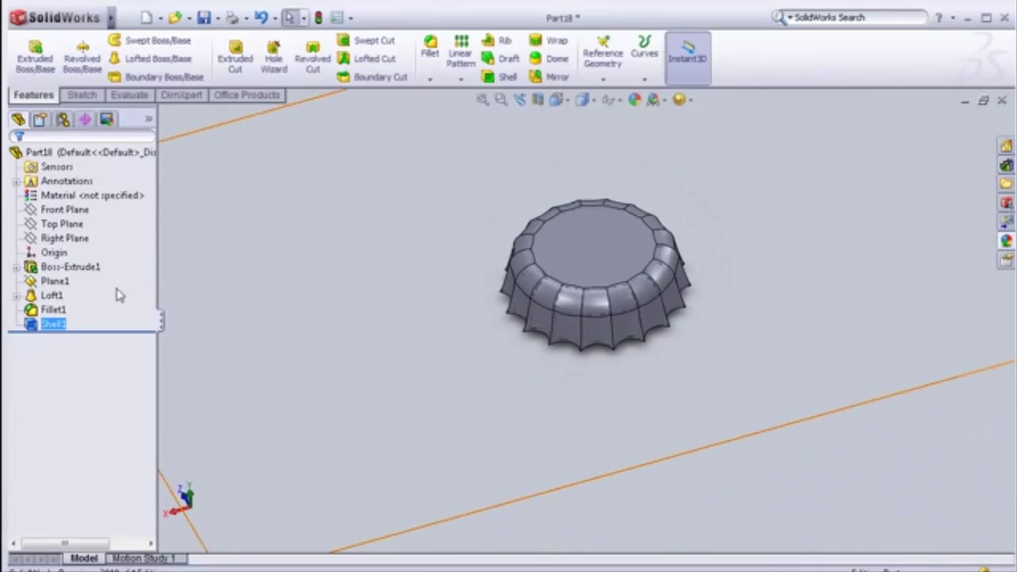
# Step: Hide Plane1 and display the cap shaded without edges to review it
pyautogui.click(54, 281)
pyautogui.click(78, 259)
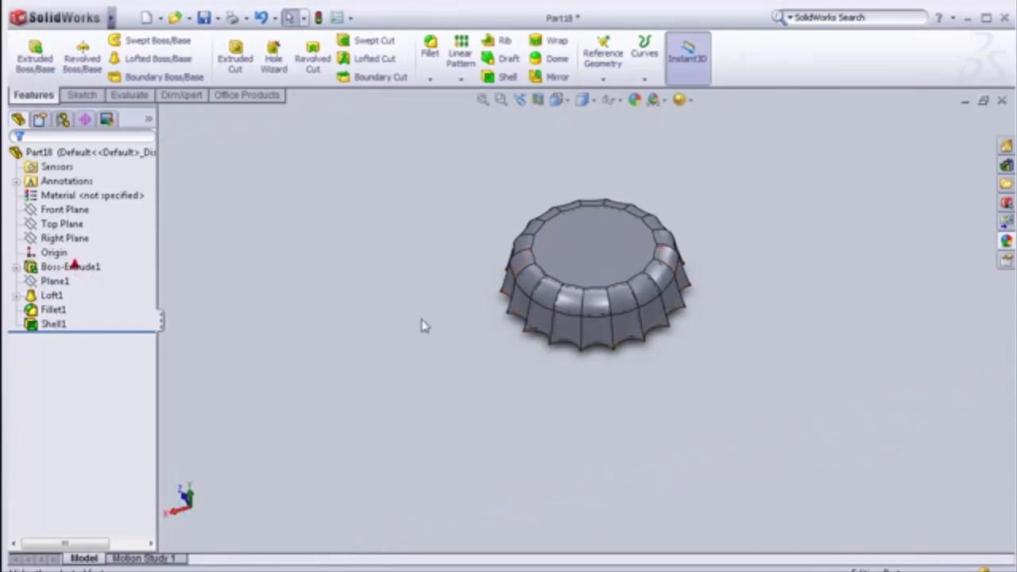
pyautogui.click(606, 102)
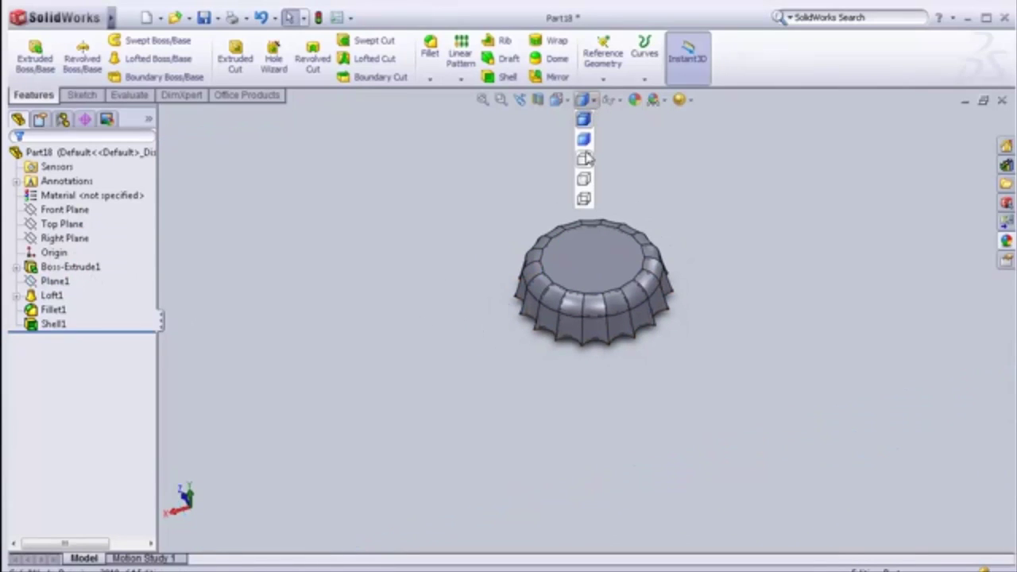
pyautogui.click(585, 141)
pyautogui.moveTo(554, 387)
pyautogui.mouseDown(button='middle')
pyautogui.moveTo(573, 151)
pyautogui.moveTo(488, 200)
pyautogui.moveTo(370, 342)
pyautogui.moveTo(614, 340)
pyautogui.moveTo(400, 427)
pyautogui.moveTo(397, 364)
pyautogui.mouseUp(button='middle')
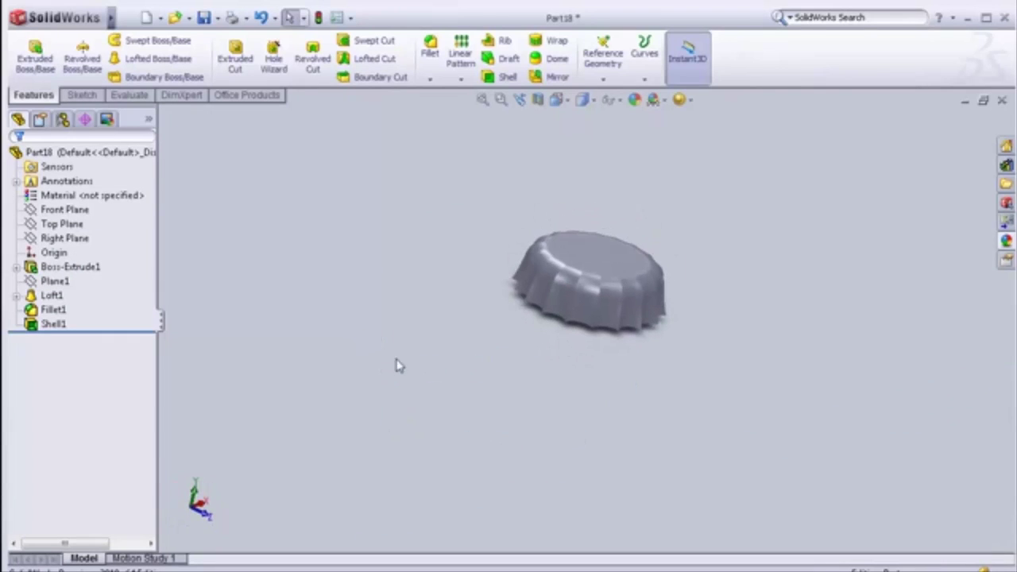
pyautogui.scroll(-2, 631, 238)
pyautogui.scroll(-2, 631, 302)
pyautogui.moveTo(631, 325)
pyautogui.mouseDown(button='middle')
pyautogui.moveTo(768, 336)
pyautogui.moveTo(732, 357)
pyautogui.moveTo(742, 357)
pyautogui.moveTo(520, 408)
pyautogui.moveTo(278, 432)
pyautogui.moveTo(301, 419)
pyautogui.mouseUp(button='middle')
pyautogui.scroll(1, 279, 429)
pyautogui.press('Escape')
# Step: Switch the cap to shaded with edges for a final look
pyautogui.click(592, 101)
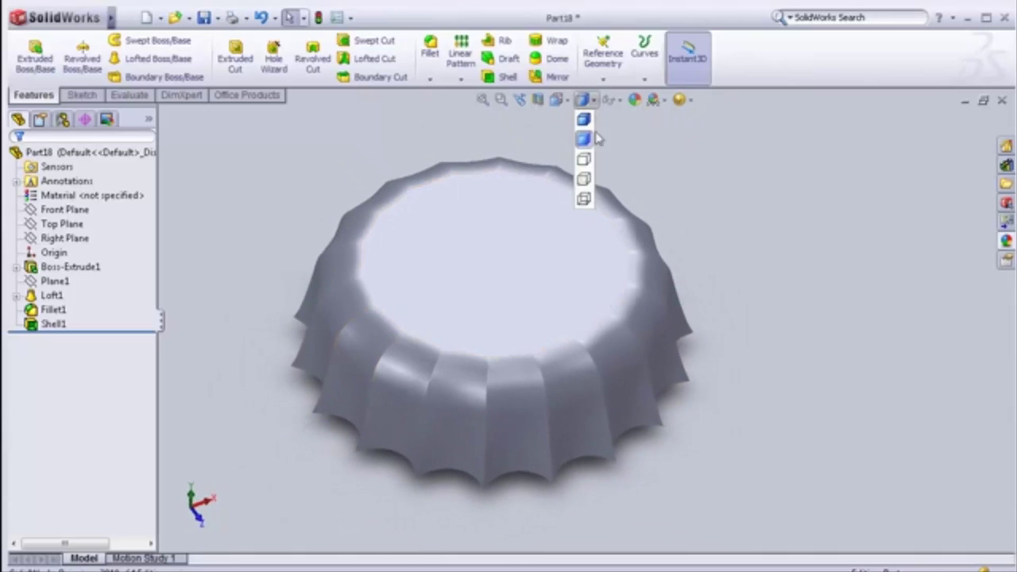
pyautogui.click(585, 120)
pyautogui.moveTo(449, 330)
pyautogui.mouseDown(button='middle')
pyautogui.moveTo(280, 358)
pyautogui.moveTo(318, 358)
pyautogui.moveTo(320, 368)
pyautogui.mouseUp(button='middle')
pyautogui.scroll(-1, 326, 368)
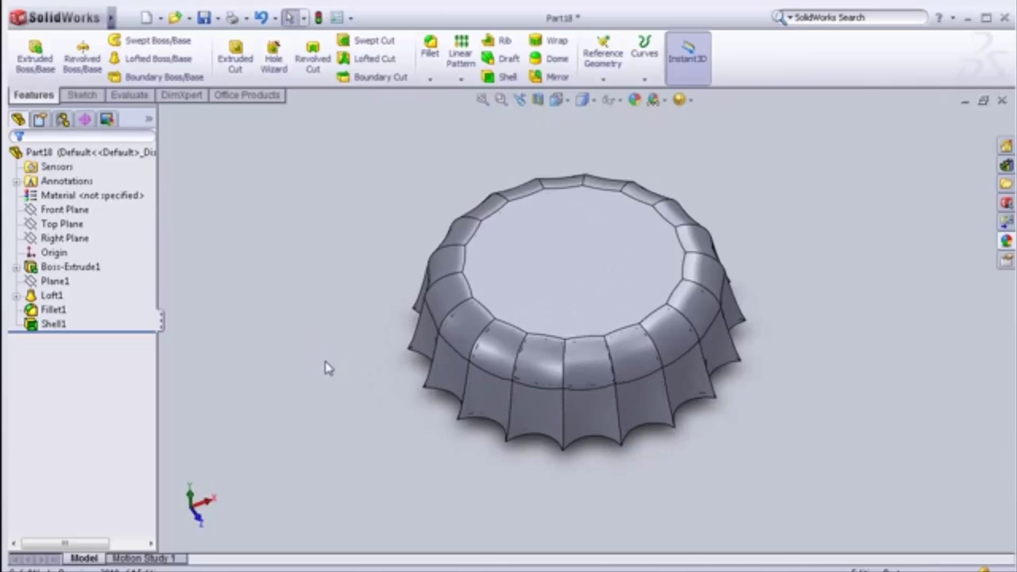